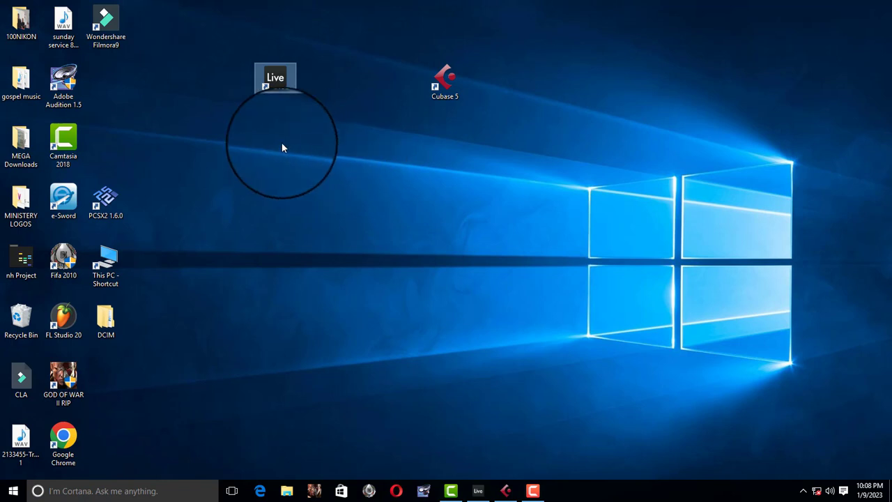
{"action": "left_click", "coordinate": [193, 65]}
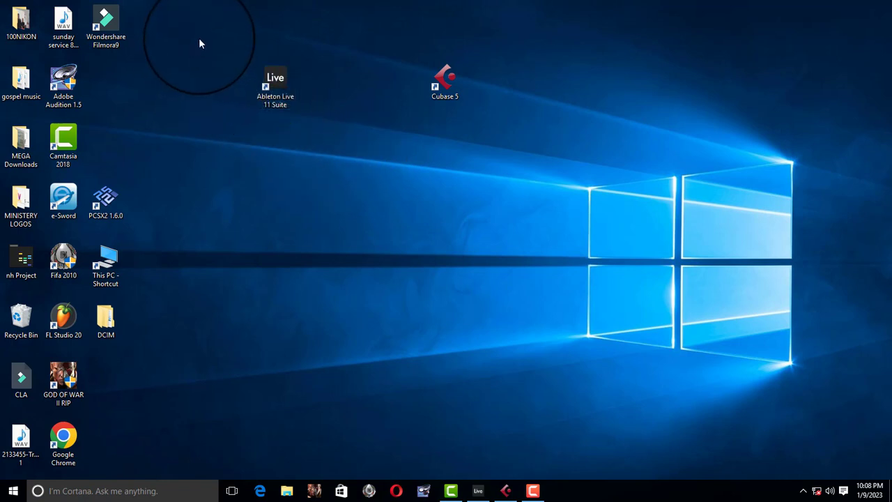
{"action": "left_click_drag", "start_coordinate": [199, 40], "coordinate": [364, 322]}
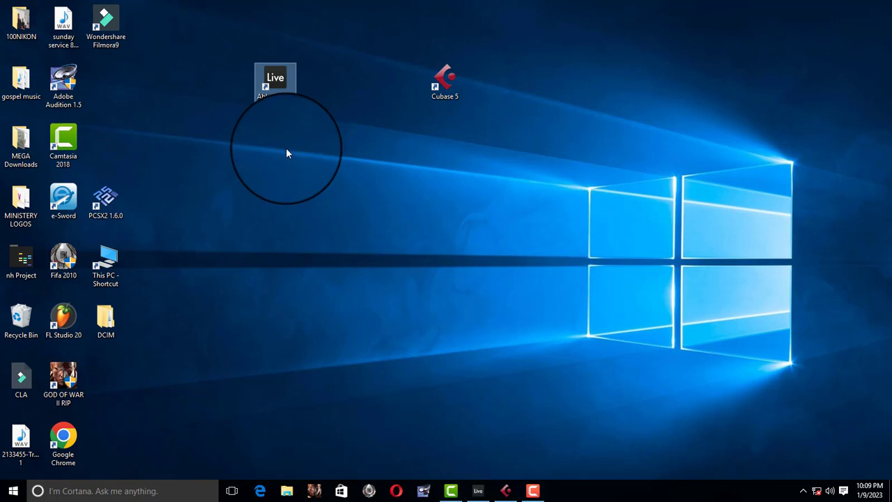
{"action": "left_click_drag", "start_coordinate": [205, 45], "coordinate": [352, 241]}
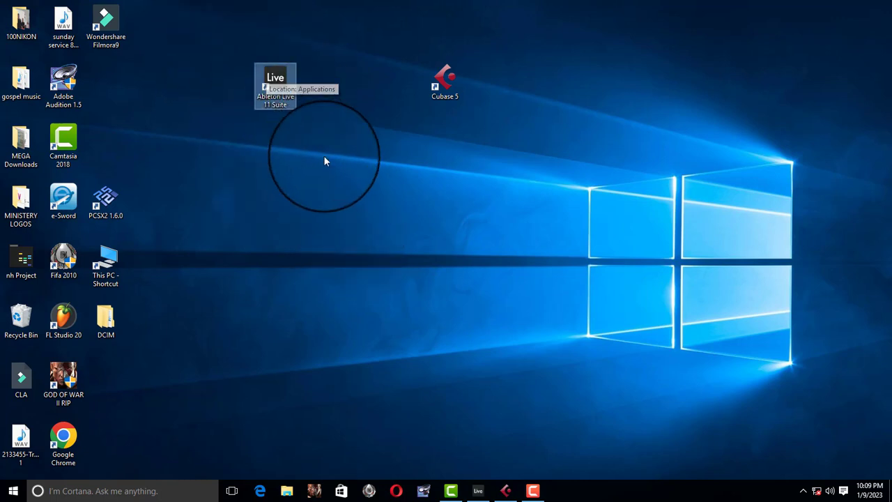
Step: Rearrange the two desktop shortcuts so that Cubase 5 sits to the left of Ableton Live 11 Suite, one row lower
{"action": "left_click_drag", "start_coordinate": [279, 75], "coordinate": [571, 81]}
{"action": "left_click_drag", "start_coordinate": [455, 80], "coordinate": [408, 136]}
{"action": "left_click_drag", "start_coordinate": [571, 85], "coordinate": [561, 150]}
{"action": "left_click_drag", "start_coordinate": [411, 158], "coordinate": [397, 143]}
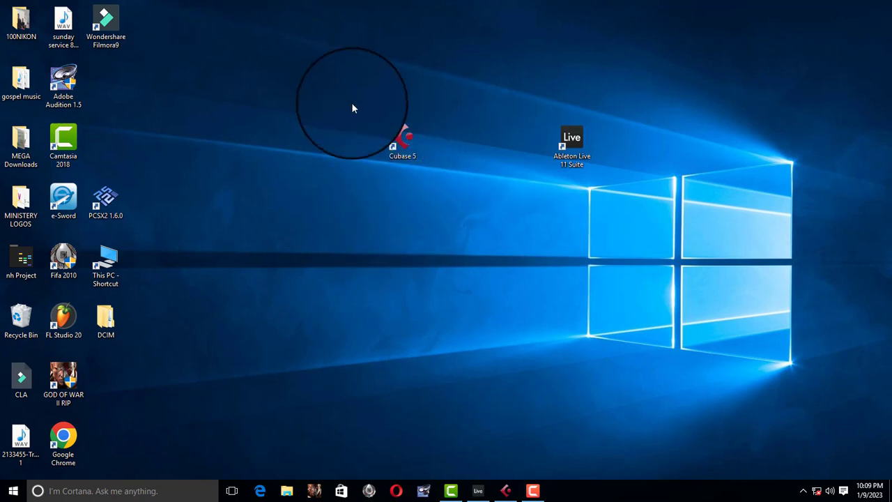
{"action": "left_click_drag", "start_coordinate": [331, 176], "coordinate": [656, 159]}
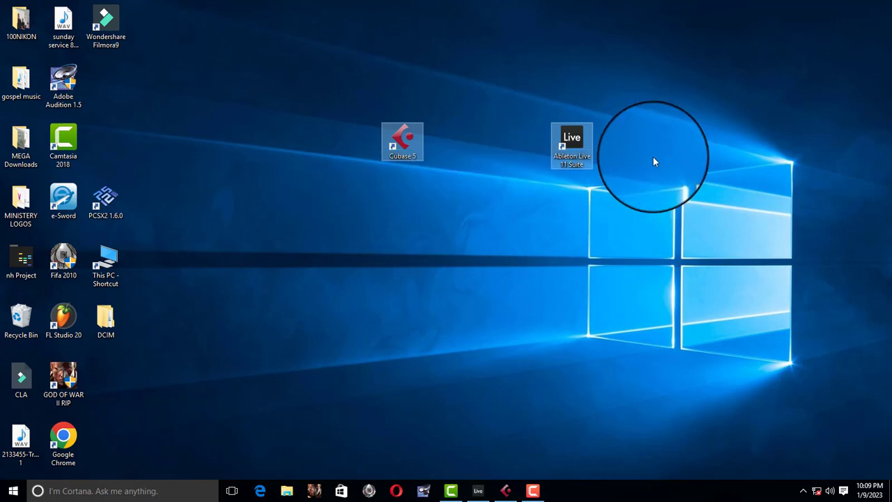
{"action": "left_click", "coordinate": [515, 204]}
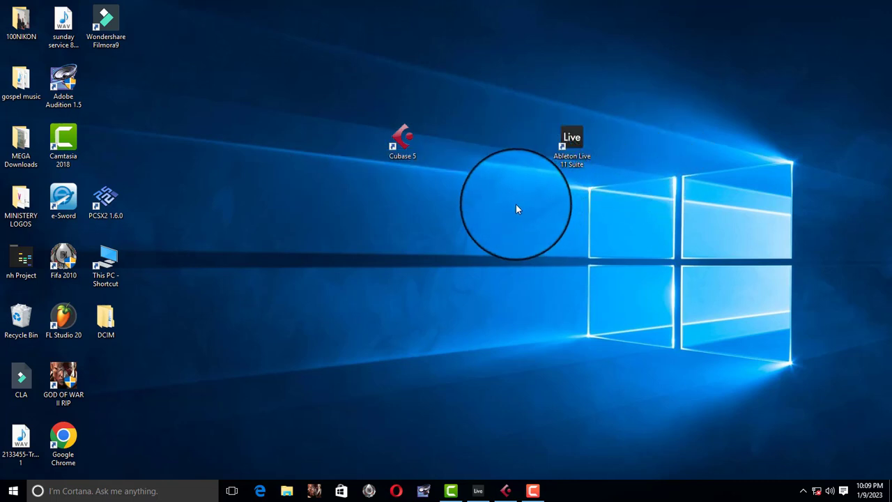
Step: Switch to Cubase 5, create a project from the Empty template in the preselected user folder and maximise the project window
{"action": "left_click", "coordinate": [506, 491]}
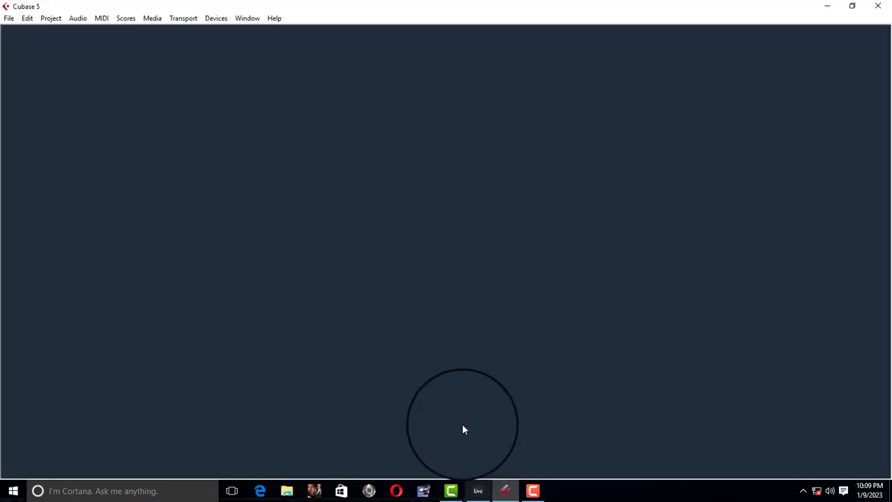
{"action": "left_click", "coordinate": [10, 23]}
{"action": "left_click", "coordinate": [42, 30]}
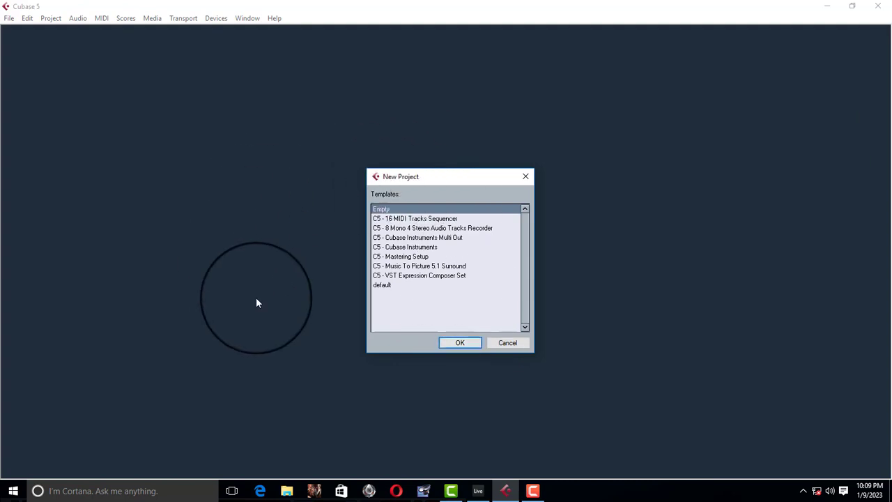
{"action": "left_click", "coordinate": [478, 491]}
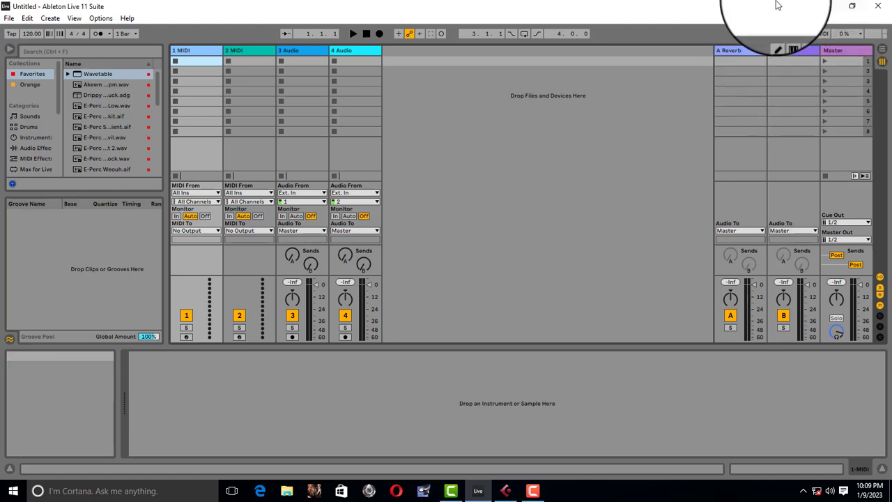
{"action": "left_click", "coordinate": [830, 7]}
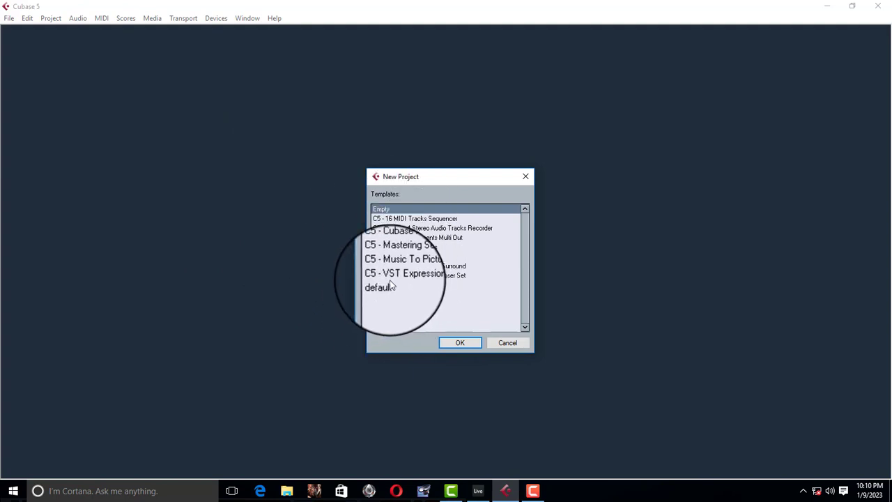
{"action": "left_click", "coordinate": [451, 344]}
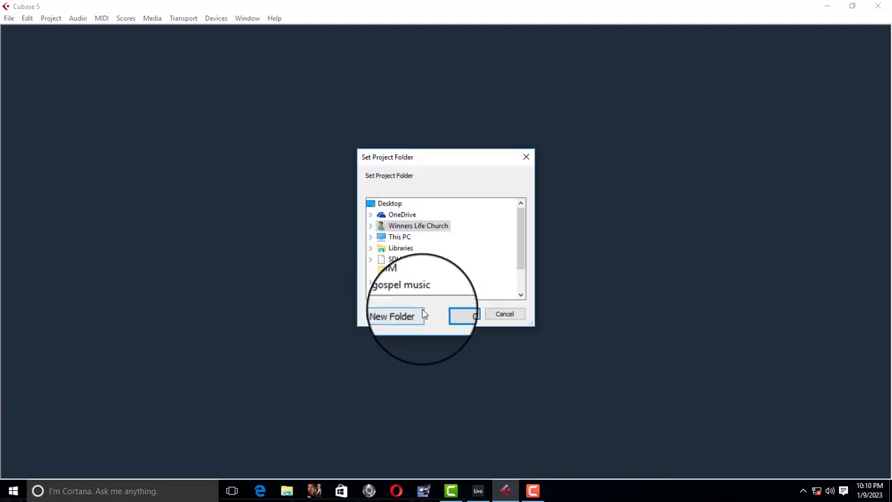
{"action": "left_click", "coordinate": [457, 314]}
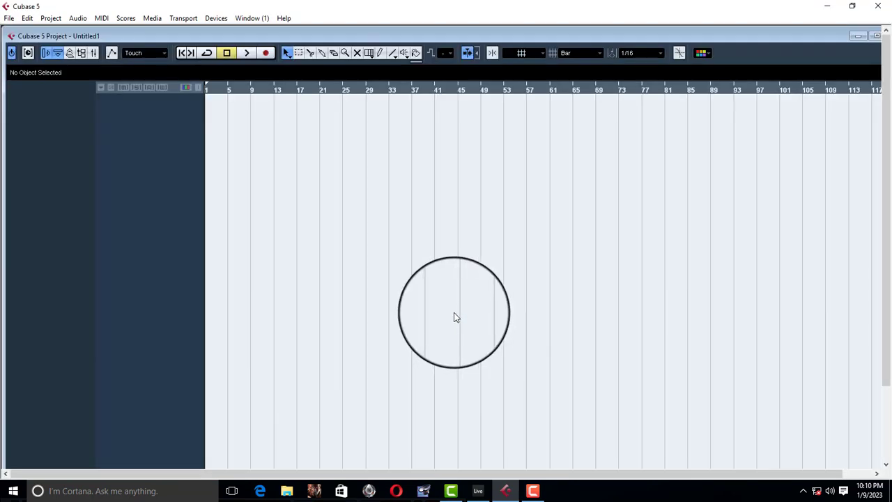
{"action": "left_click", "coordinate": [877, 37]}
Step: Add one audio track with the Mono configuration to the Cubase project
{"action": "right_click", "coordinate": [164, 86]}
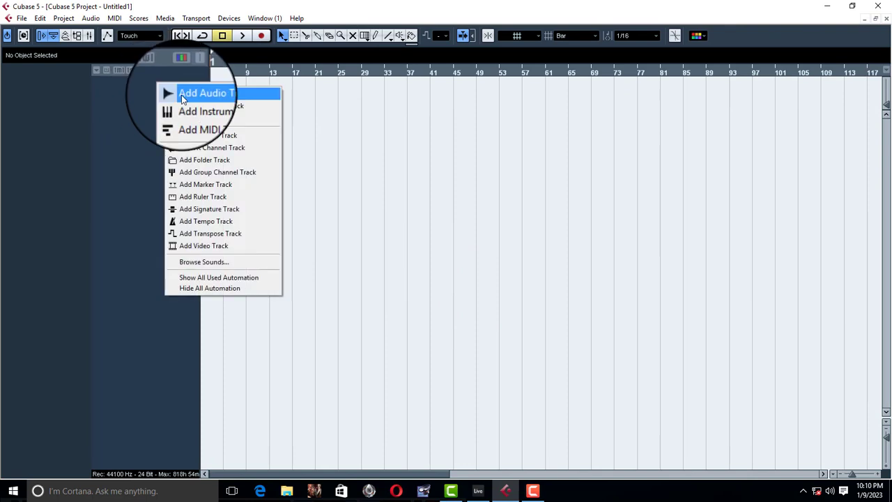
{"action": "left_click", "coordinate": [183, 94]}
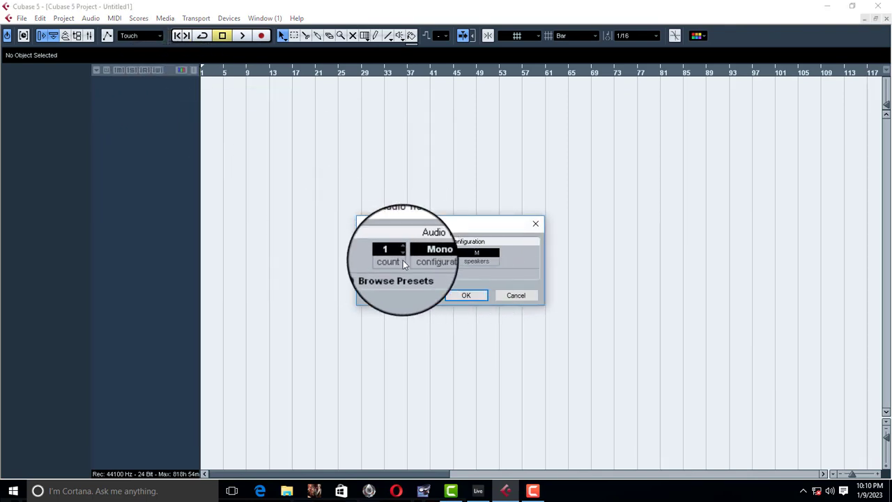
{"action": "left_click", "coordinate": [427, 252]}
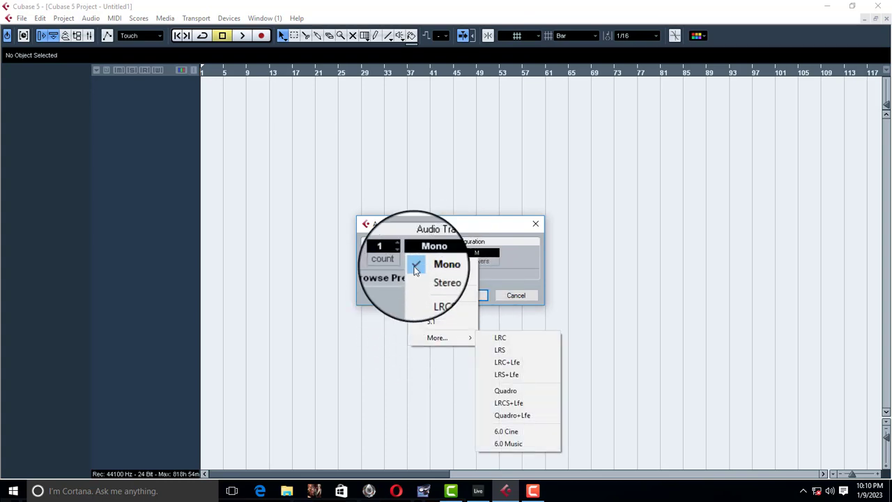
{"action": "left_click", "coordinate": [437, 224]}
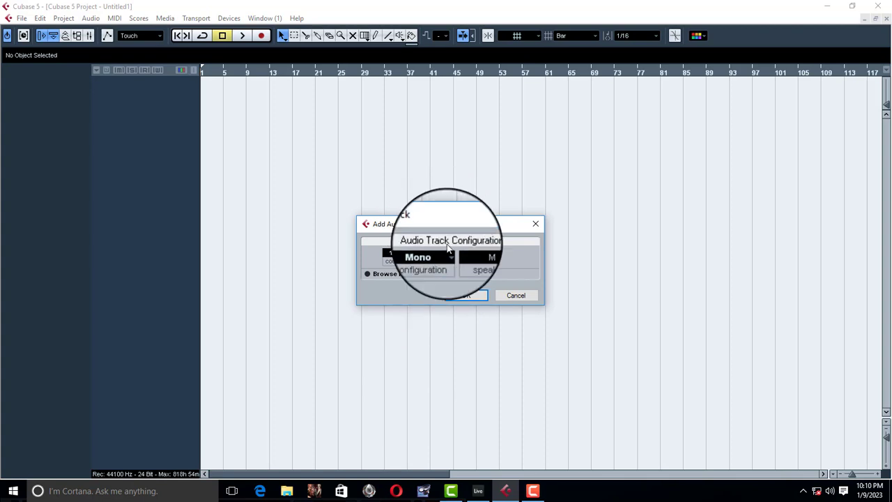
{"action": "left_click", "coordinate": [468, 294]}
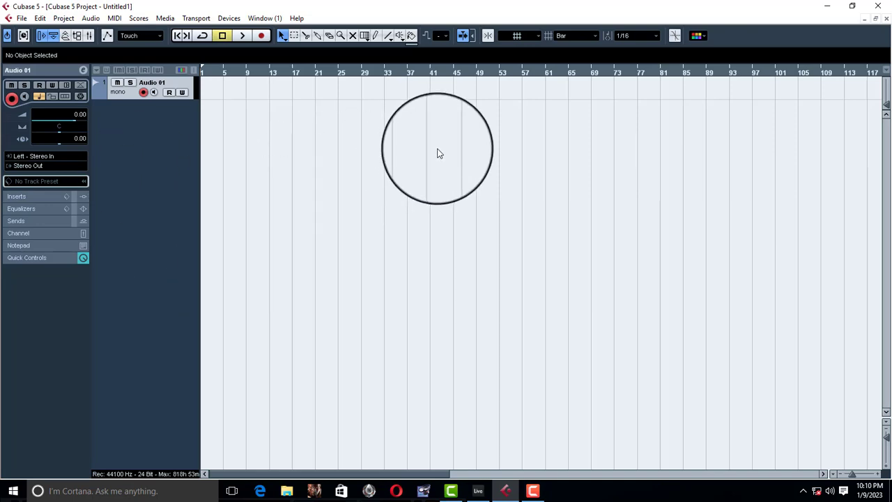
Step: Switch to Ableton Live 11 Suite and change from Session View to Arrangement View
{"action": "left_click", "coordinate": [828, 5]}
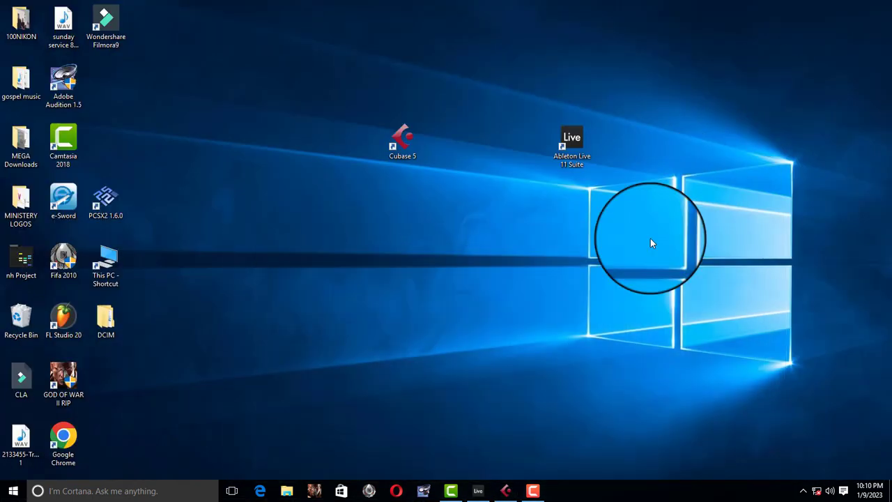
{"action": "left_click", "coordinate": [479, 494]}
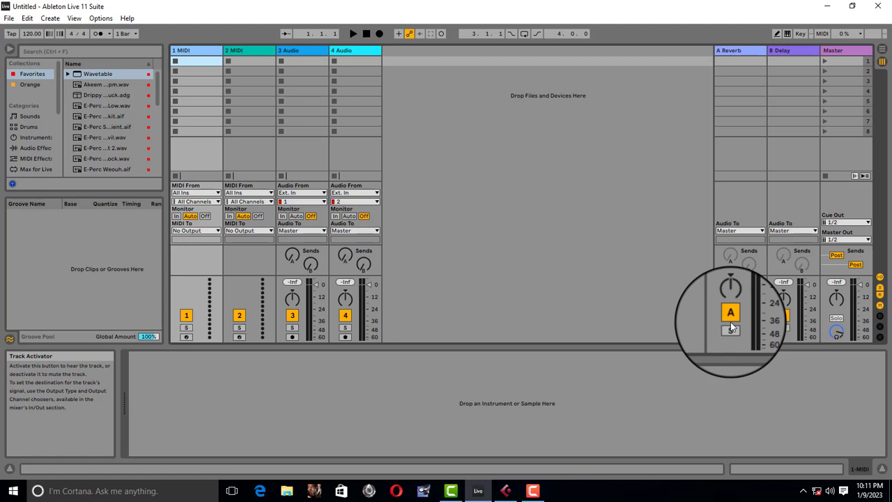
{"action": "left_click", "coordinate": [881, 51]}
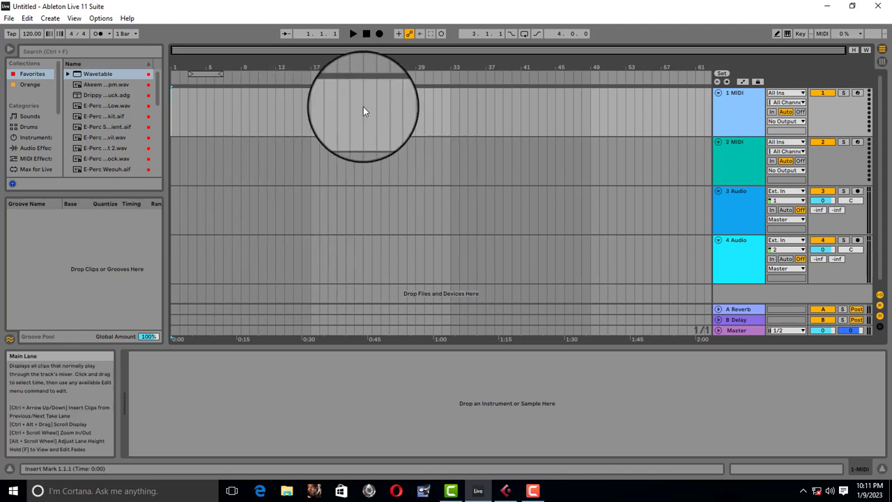
Step: Compare the layout of the Cubase 5 project window with Ableton Live's Arrangement View
{"action": "left_click", "coordinate": [827, 6]}
{"action": "left_click", "coordinate": [514, 491]}
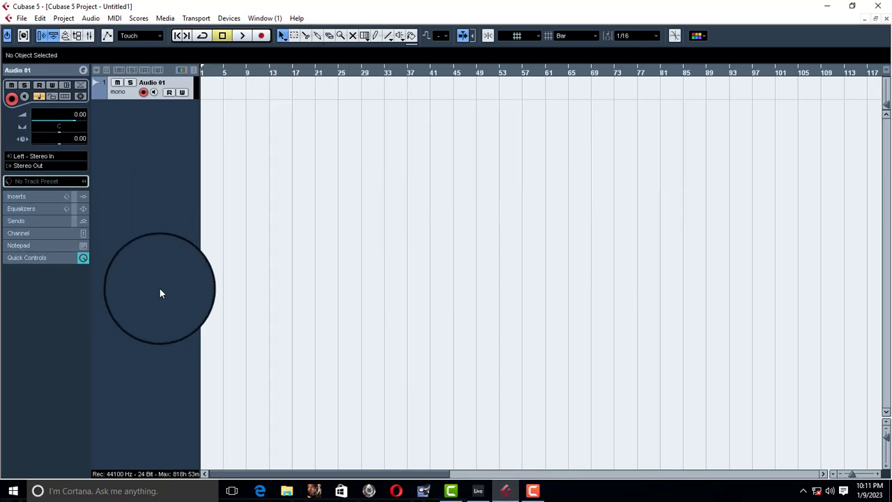
{"action": "left_click", "coordinate": [478, 490]}
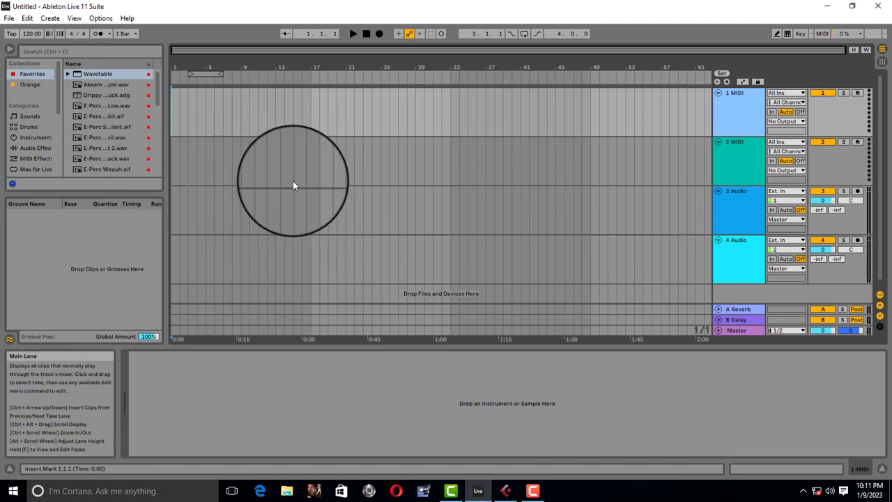
Step: Alternate between Live's Session View and Arrangement View to compare them, finishing in Arrangement View
{"action": "left_click", "coordinate": [883, 64]}
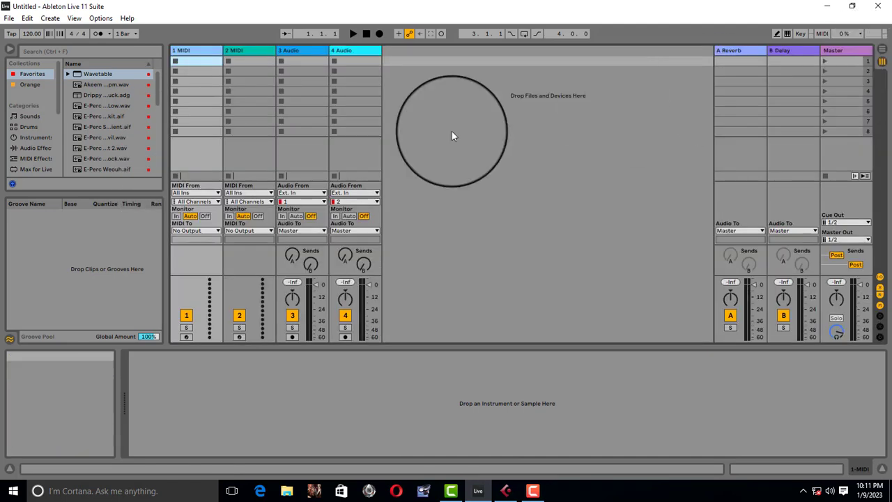
{"action": "left_click", "coordinate": [883, 53]}
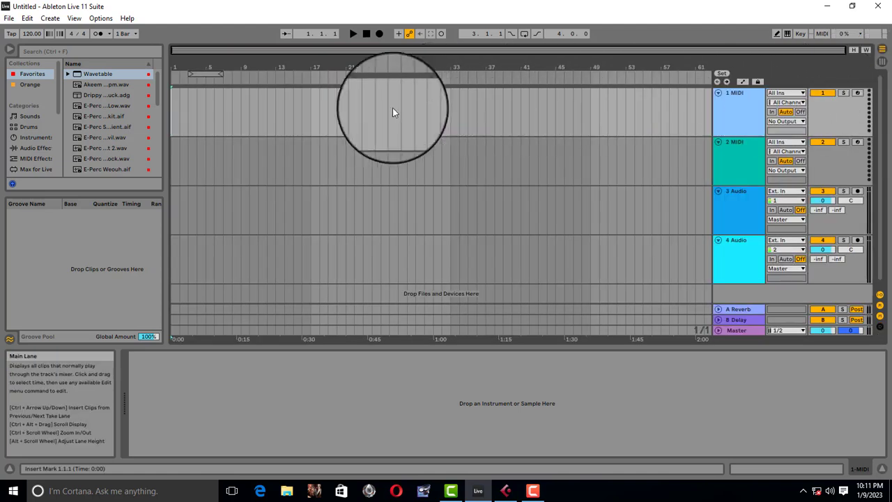
{"action": "left_click", "coordinate": [879, 70]}
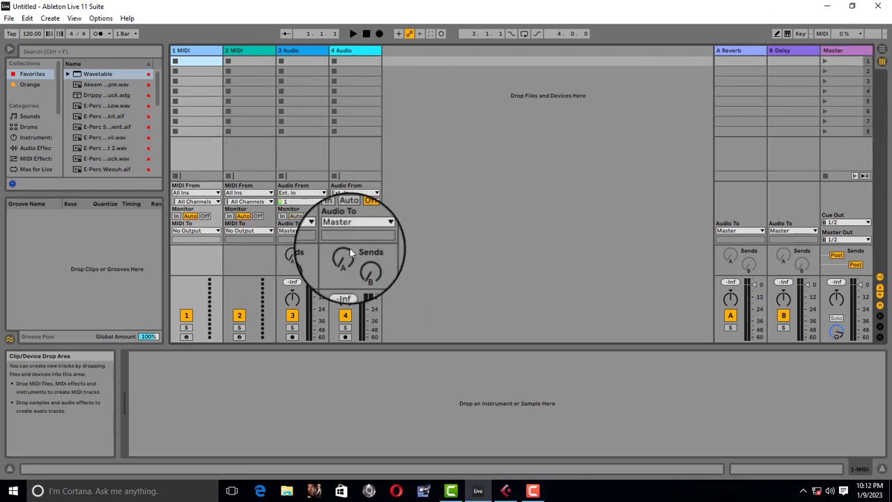
{"action": "left_click", "coordinate": [881, 50]}
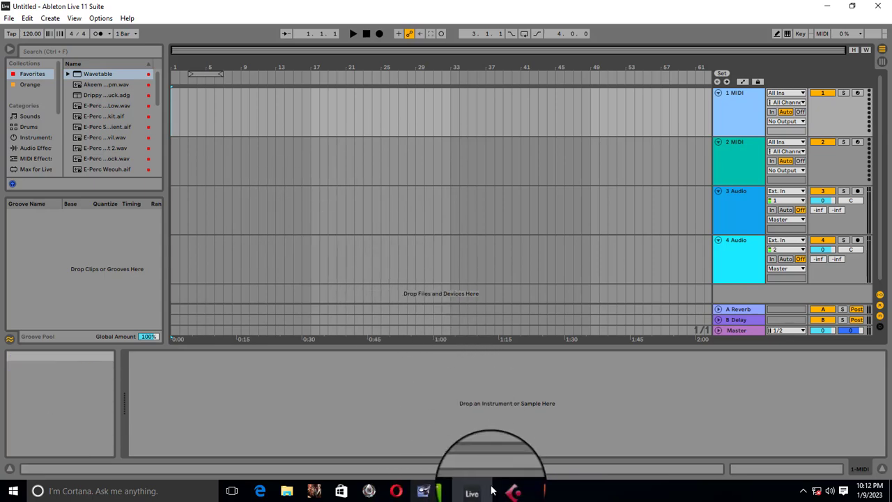
Step: Switch to Cubase 5, add one MIDI track and reorder the track list so that Audio 01 sits below it
{"action": "left_click", "coordinate": [511, 494]}
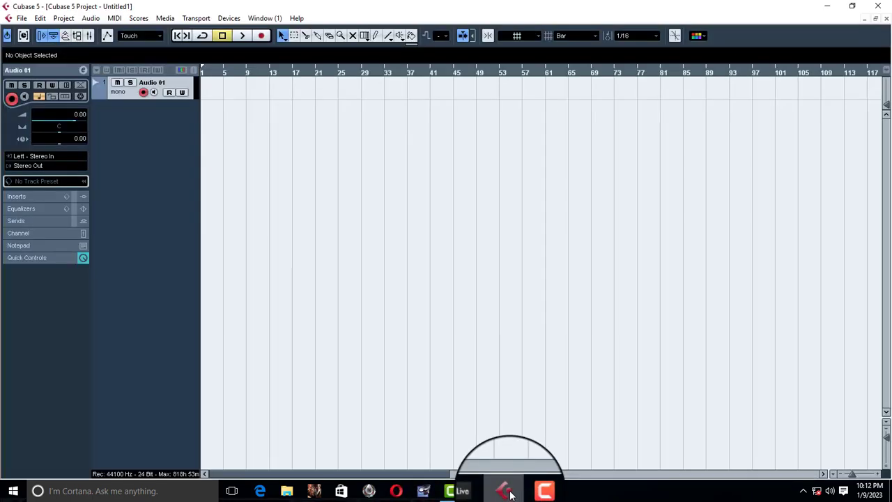
{"action": "left_click", "coordinate": [508, 494]}
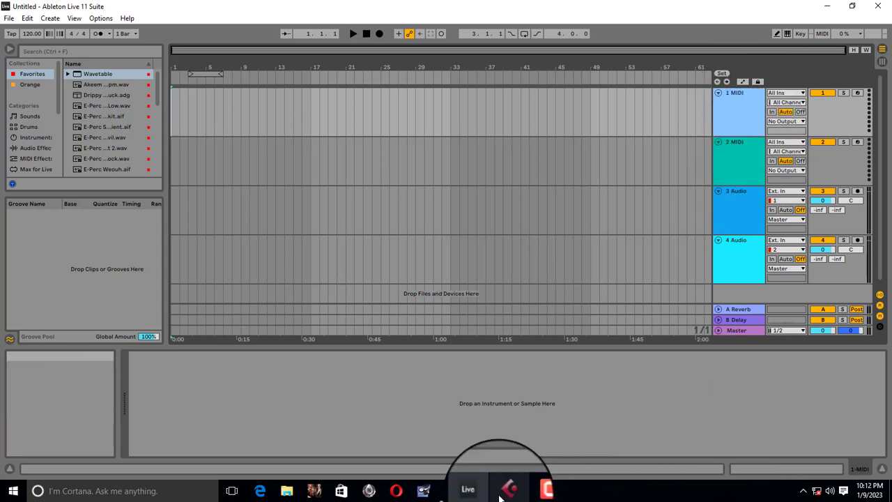
{"action": "left_click", "coordinate": [516, 425]}
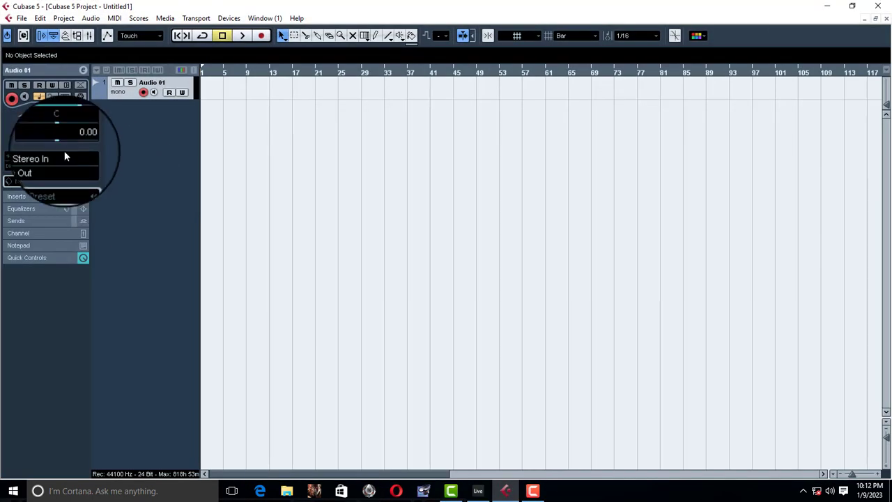
{"action": "right_click", "coordinate": [130, 123]}
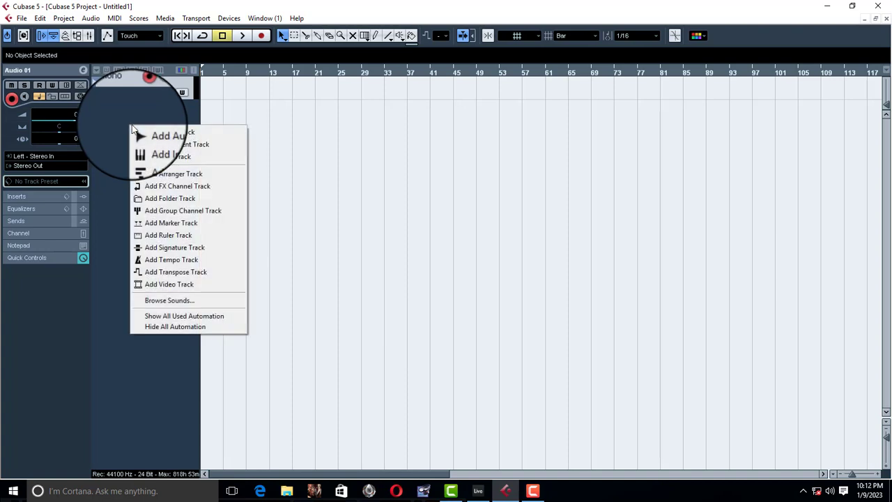
{"action": "left_click", "coordinate": [171, 155]}
{"action": "left_click", "coordinate": [465, 295]}
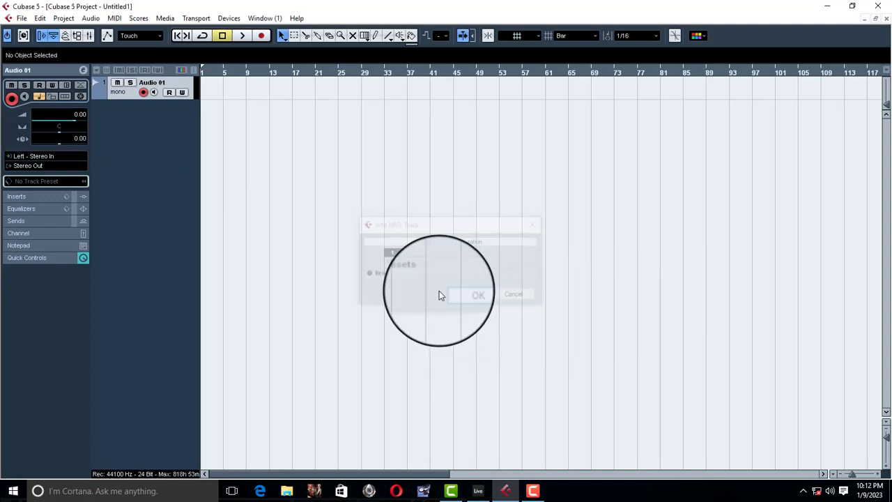
{"action": "left_click_drag", "start_coordinate": [130, 95], "coordinate": [132, 117]}
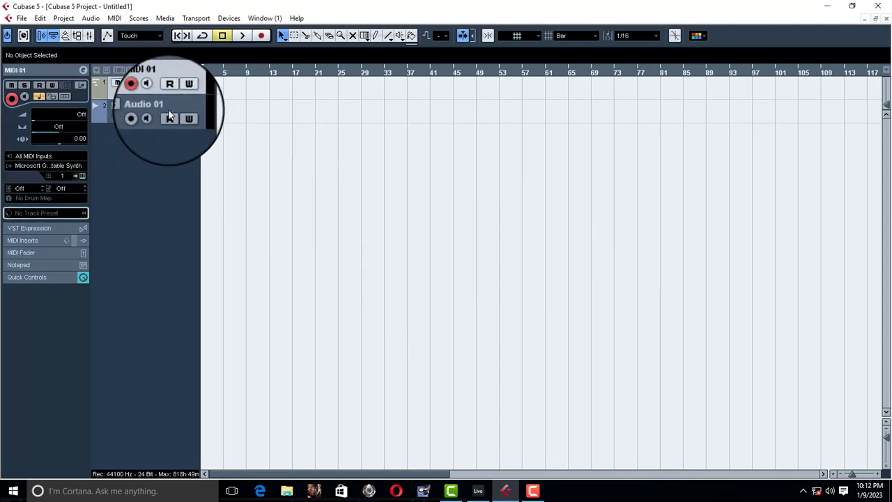
Step: Switch to Ableton Live and move the 3 Audio track to the top of the arrangement, above 1 MIDI
{"action": "left_click", "coordinate": [478, 491]}
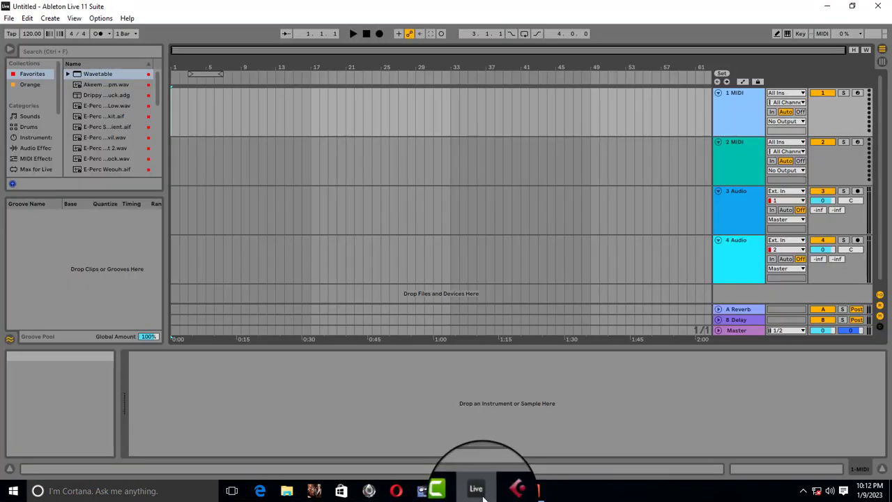
{"action": "left_click", "coordinate": [744, 230]}
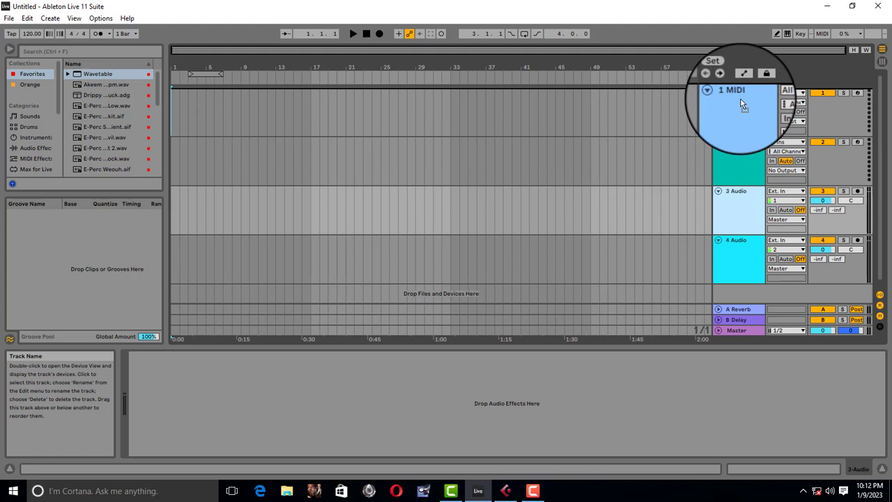
{"action": "left_click_drag", "start_coordinate": [743, 103], "coordinate": [742, 103]}
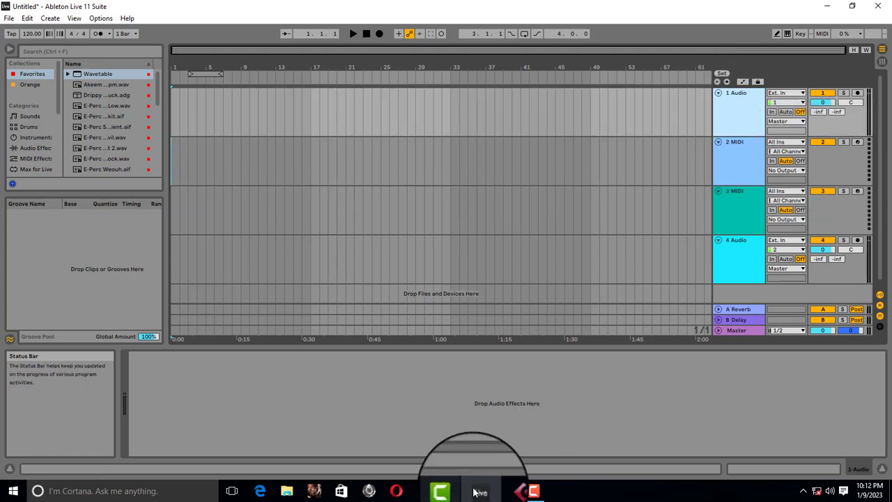
Step: Switch to Cubase 5, select the Audio 01 track, and return to Ableton Live to compare the track layouts
{"action": "left_click", "coordinate": [506, 491]}
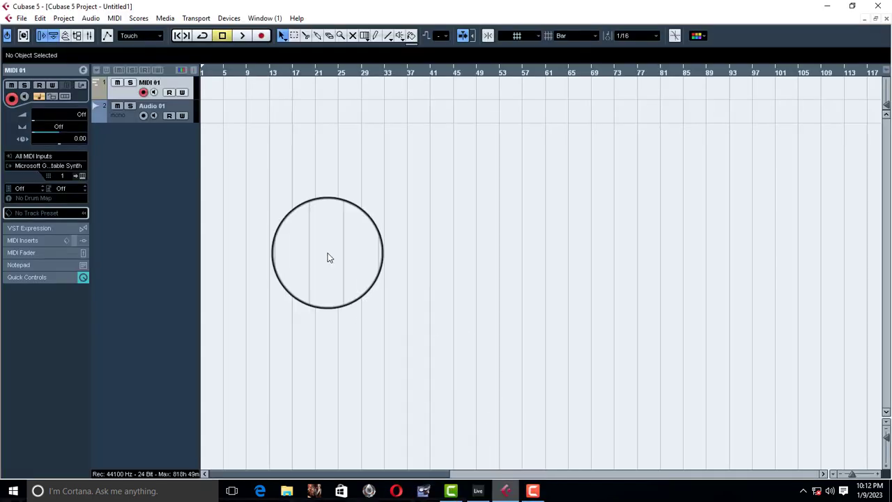
{"action": "left_click", "coordinate": [139, 112]}
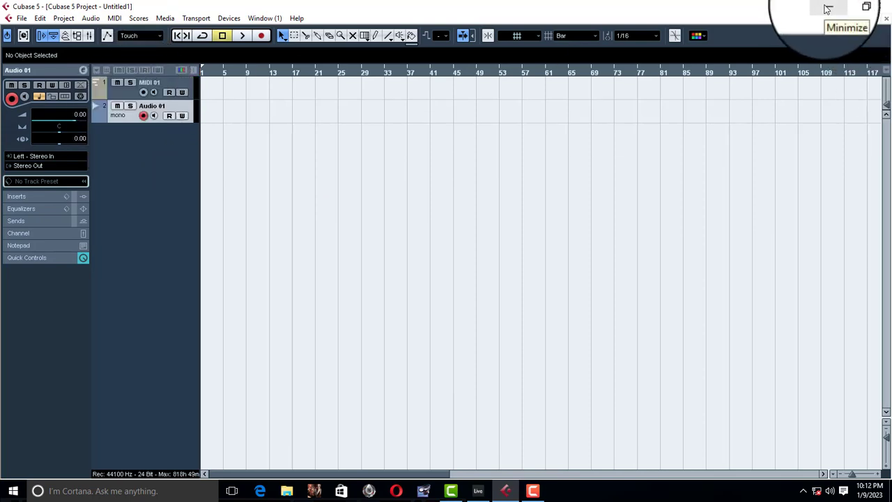
{"action": "left_click", "coordinate": [478, 492]}
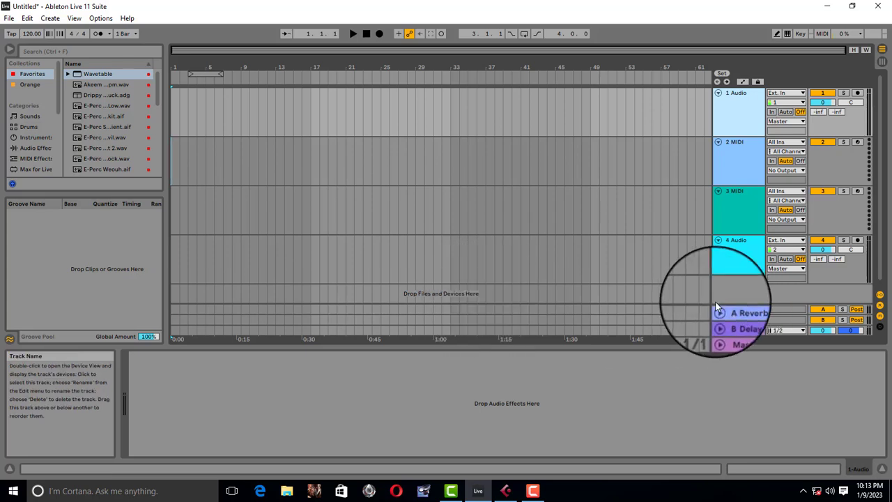
Step: Minimise both programs and open the gospel music folder in a maximised File Explorer window
{"action": "left_click", "coordinate": [823, 7]}
{"action": "left_click", "coordinate": [831, 6]}
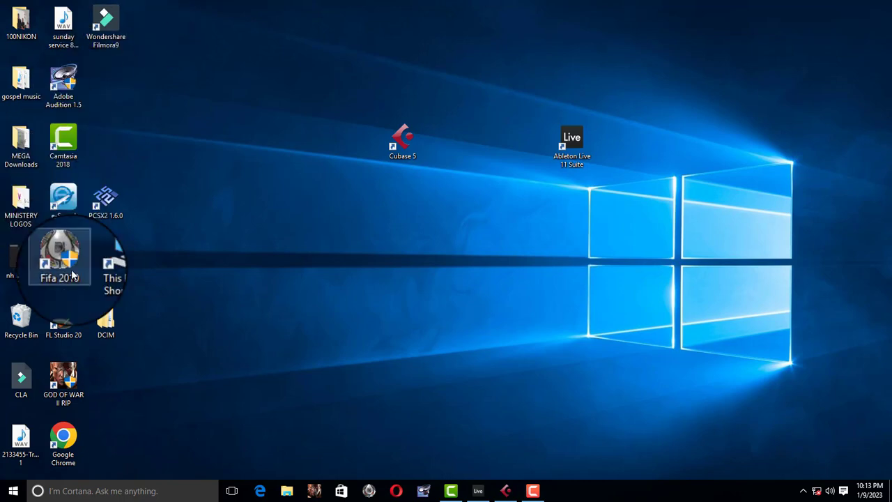
{"action": "double_click", "coordinate": [105, 336]}
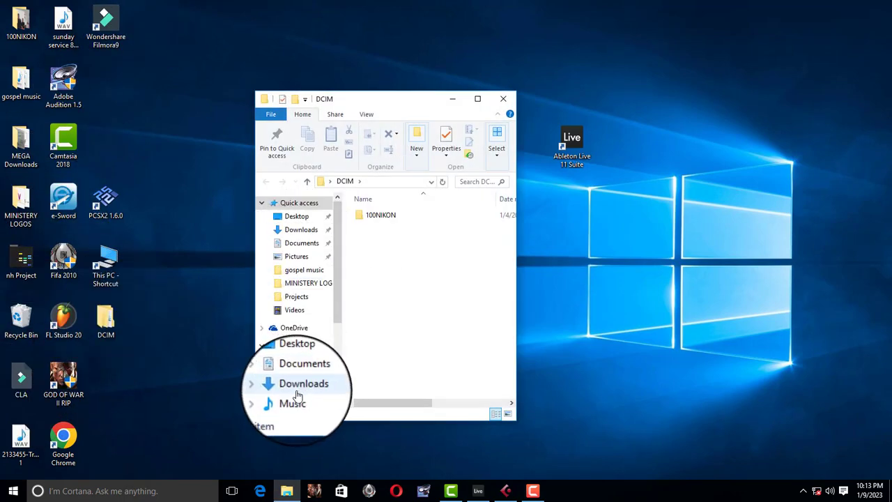
{"action": "left_click", "coordinate": [291, 398]}
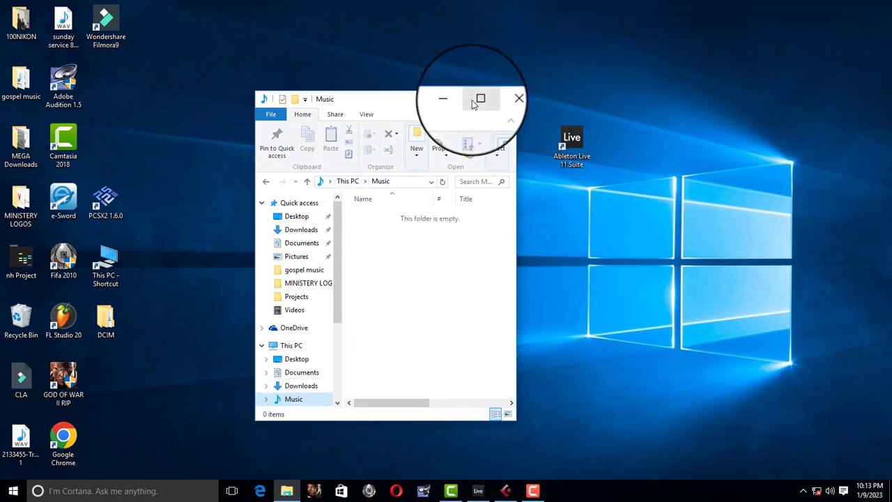
{"action": "left_click", "coordinate": [301, 372]}
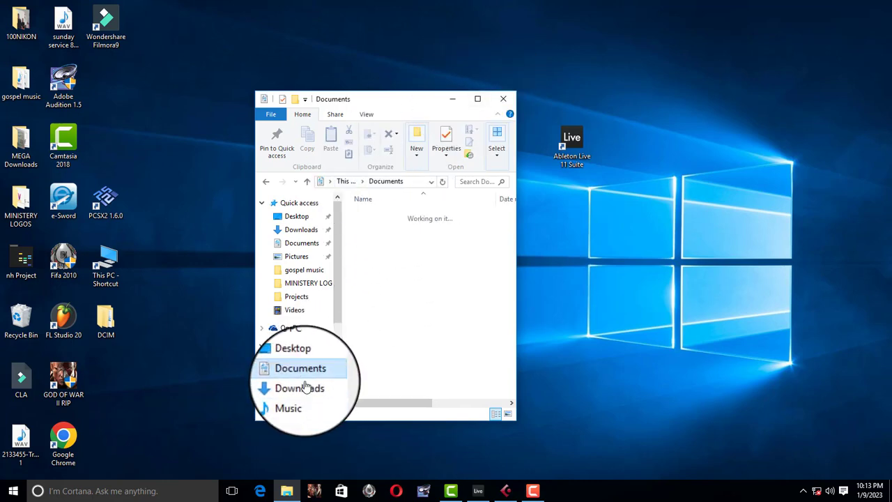
{"action": "left_click", "coordinate": [301, 386]}
{"action": "left_click", "coordinate": [487, 103]}
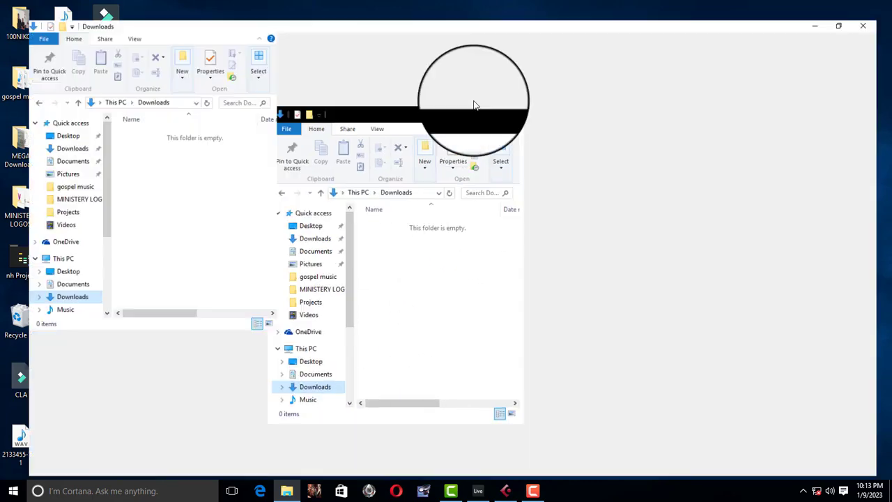
{"action": "left_click", "coordinate": [54, 176]}
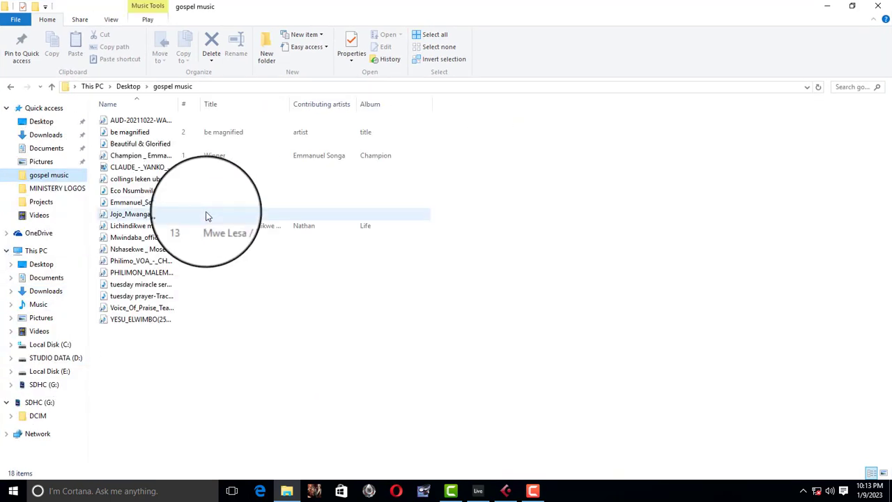
Step: Import the Beautiful & Glorified file into the Cubase 5 project, starting at bar 1 on the top track, with MIDI 01 last
{"action": "left_click_drag", "start_coordinate": [122, 145], "coordinate": [220, 146]}
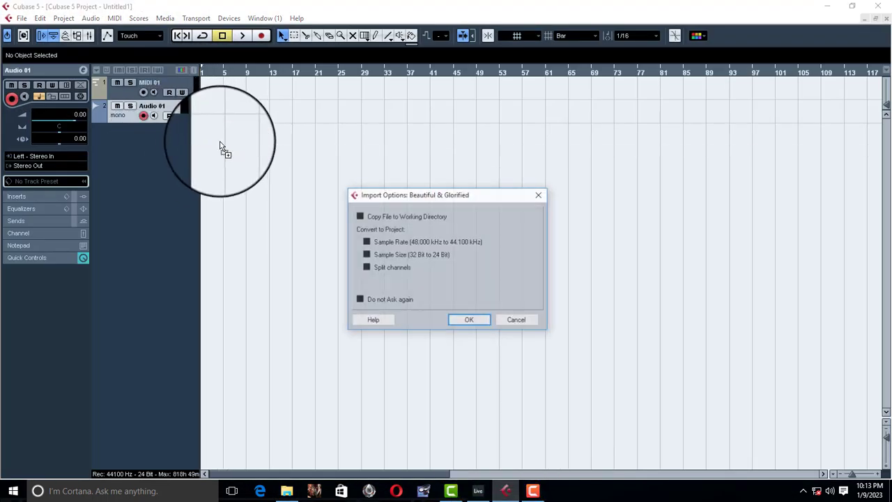
{"action": "left_click", "coordinate": [468, 320]}
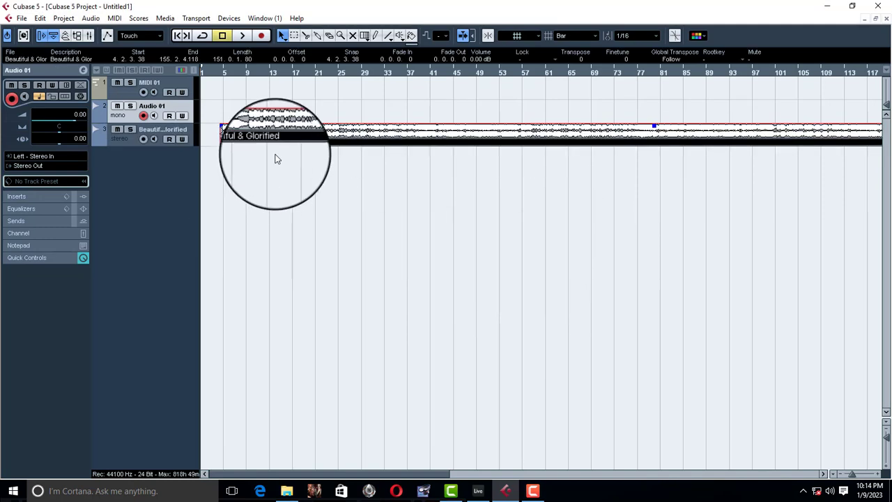
{"action": "left_click_drag", "start_coordinate": [309, 127], "coordinate": [136, 156]}
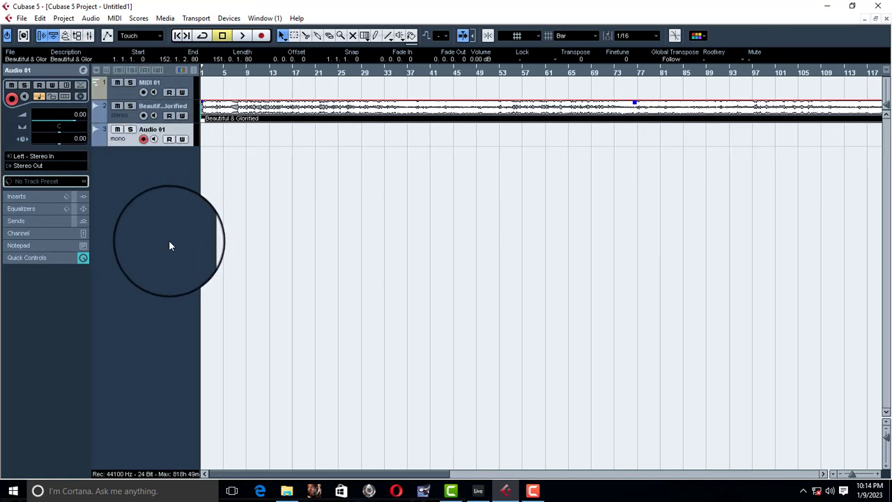
{"action": "left_click_drag", "start_coordinate": [126, 88], "coordinate": [128, 162]}
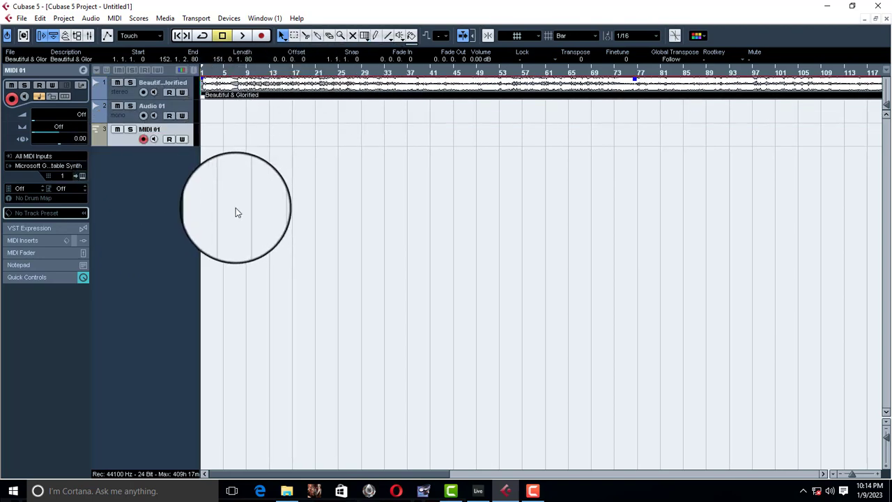
Step: Import the Beautiful & Glorified file onto a new track in Ableton Live's arrangement and align its clip to 1.1.1
{"action": "left_click", "coordinate": [828, 6]}
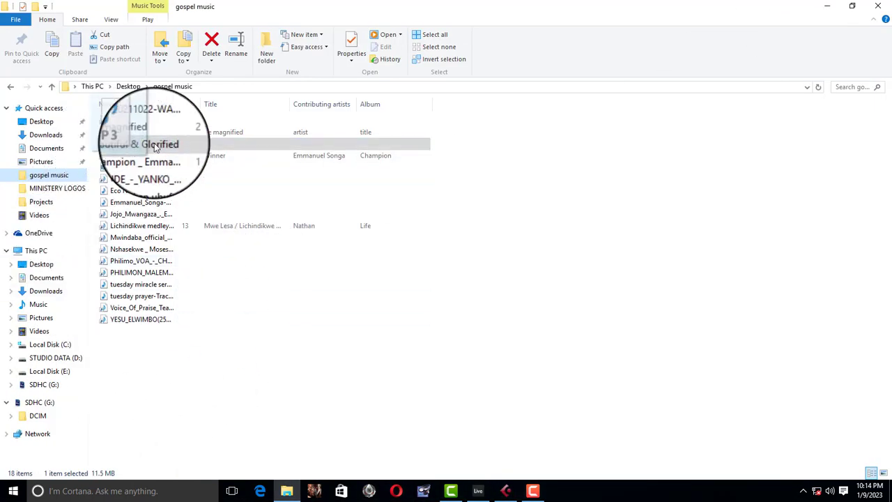
{"action": "mouse_move", "coordinate": [156, 148]}
{"action": "left_mouse_down"}
{"action": "mouse_move", "coordinate": [346, 205]}
{"action": "mouse_move", "coordinate": [545, 458]}
{"action": "mouse_move", "coordinate": [561, 491]}
{"action": "mouse_move", "coordinate": [478, 488]}
{"action": "mouse_move", "coordinate": [522, 442]}
{"action": "mouse_move", "coordinate": [753, 280]}
{"action": "mouse_move", "coordinate": [745, 307]}
{"action": "mouse_move", "coordinate": [595, 237]}
{"action": "mouse_move", "coordinate": [575, 278]}
{"action": "mouse_move", "coordinate": [679, 285]}
{"action": "mouse_move", "coordinate": [215, 269]}
{"action": "mouse_move", "coordinate": [275, 283]}
{"action": "mouse_move", "coordinate": [243, 305]}
{"action": "mouse_move", "coordinate": [236, 292]}
{"action": "left_mouse_up"}
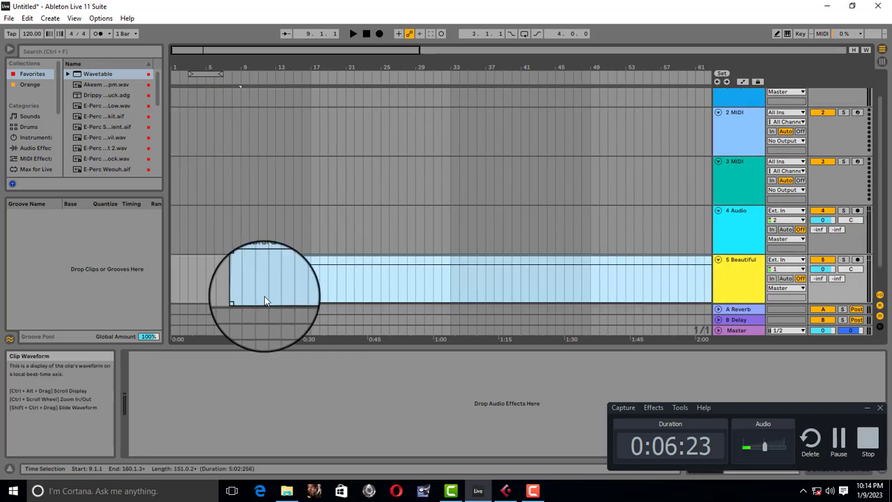
{"action": "left_click", "coordinate": [839, 437]}
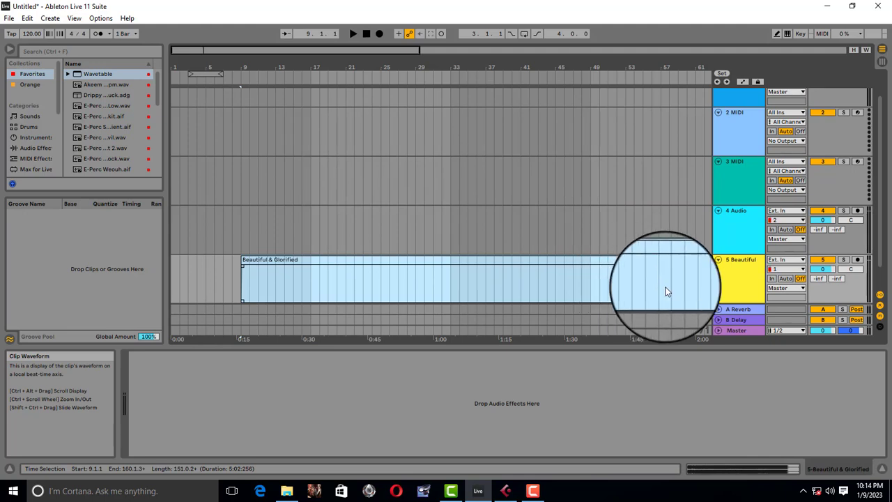
{"action": "left_click_drag", "start_coordinate": [686, 289], "coordinate": [615, 291]}
{"action": "left_click", "coordinate": [205, 281]}
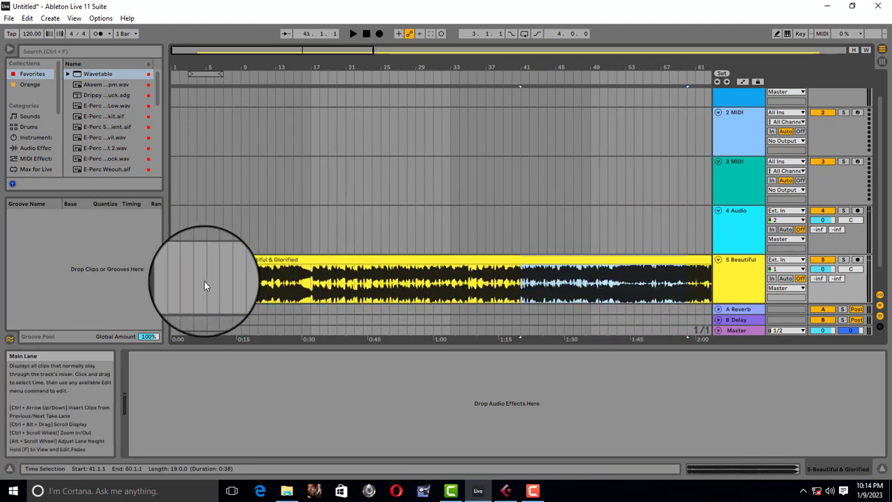
{"action": "left_click_drag", "start_coordinate": [410, 260], "coordinate": [312, 286]}
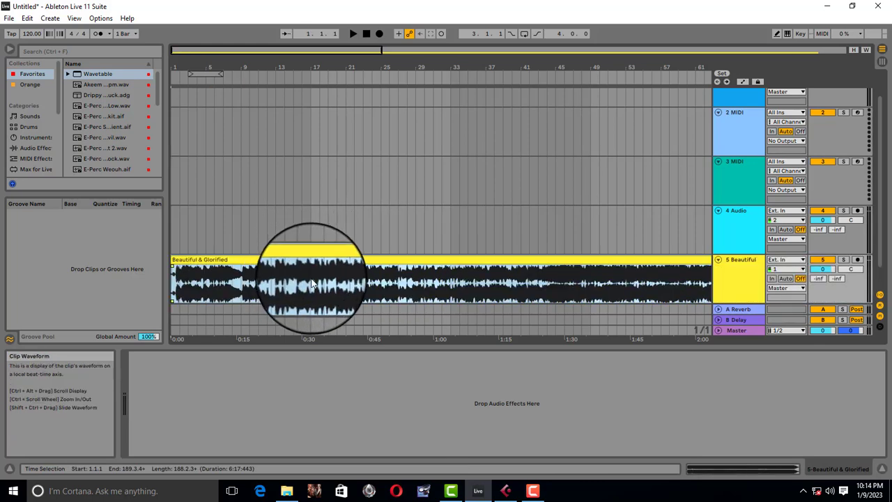
Step: Move the Beautiful & Glorified track to the top of Live's arrangement, above 1 Audio
{"action": "left_click", "coordinate": [728, 279]}
{"action": "scroll", "coordinate": [725, 114], "scroll_direction": "up", "scroll_amount": 2}
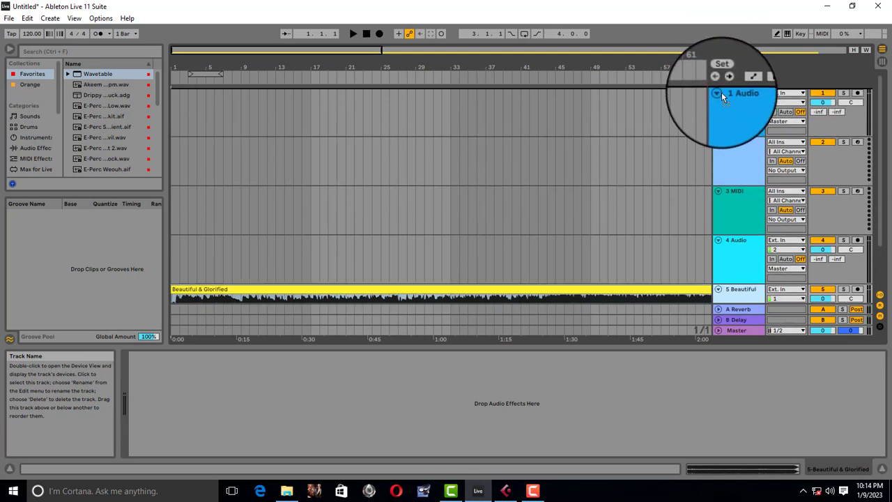
{"action": "left_click_drag", "start_coordinate": [722, 92], "coordinate": [721, 94]}
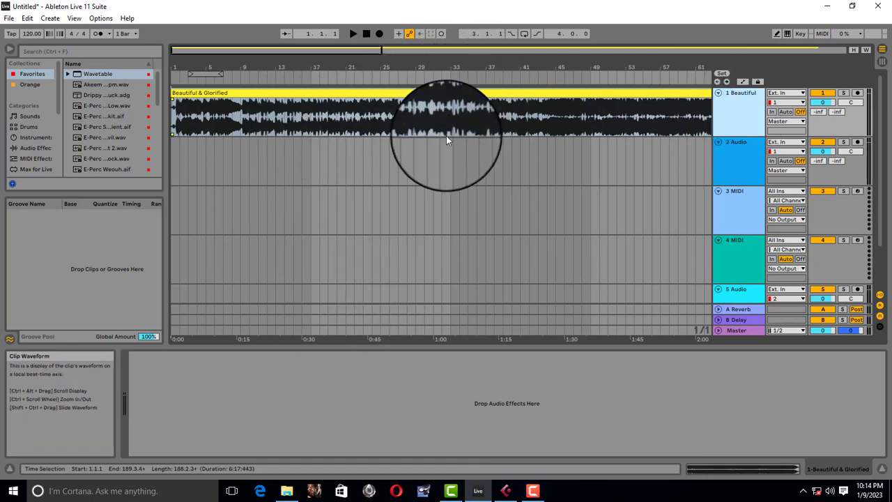
Step: Select the Beautiful & Glorified clip and fit its whole length in Live's arrangement display
{"action": "left_click", "coordinate": [489, 92]}
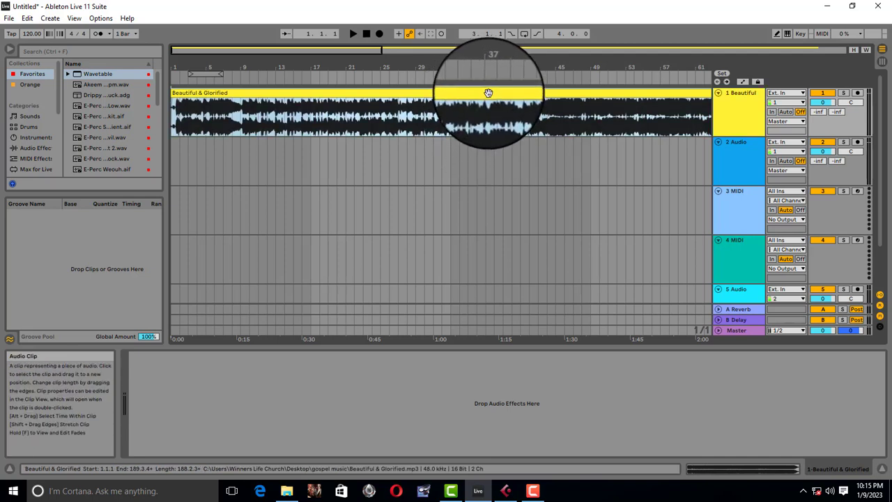
{"action": "left_click_drag", "start_coordinate": [488, 92], "coordinate": [419, 102]}
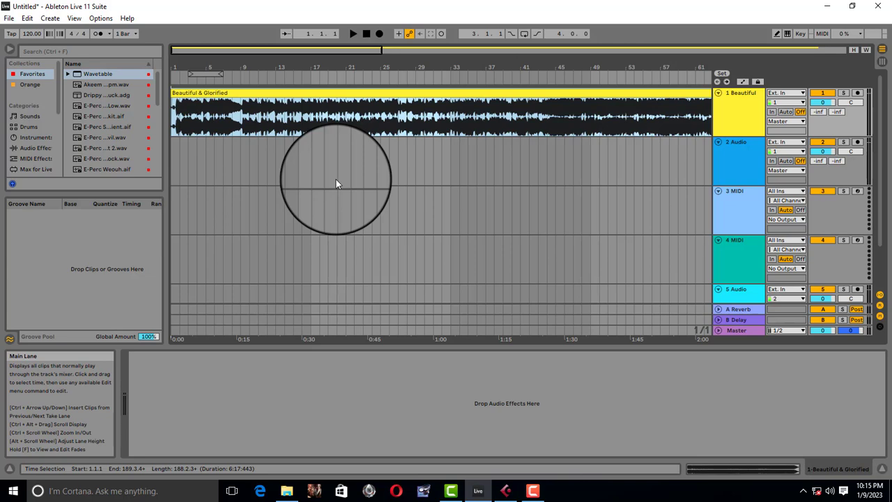
{"action": "key", "text": "z"}
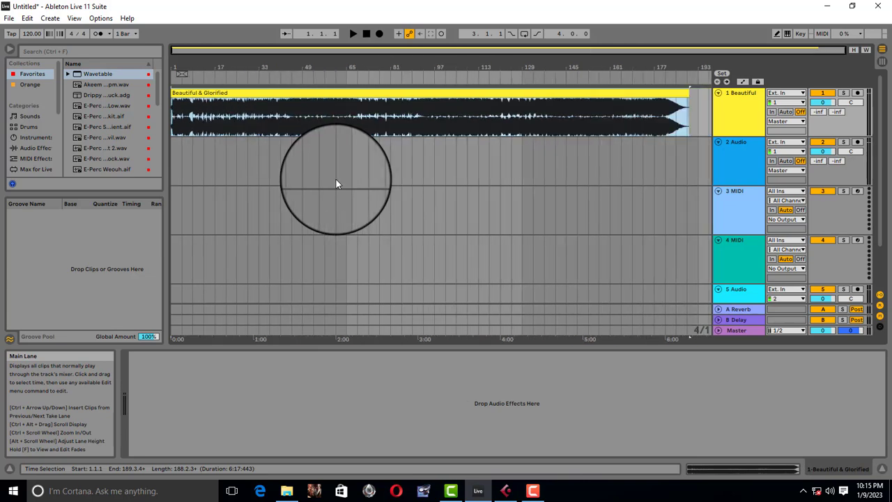
Step: Zoom the Cubase 5 timeline in and out until the whole clip fits, and compare it with zooming on Ableton Live's beat-time ruler
{"action": "left_click", "coordinate": [495, 486]}
{"action": "left_click", "coordinate": [307, 255]}
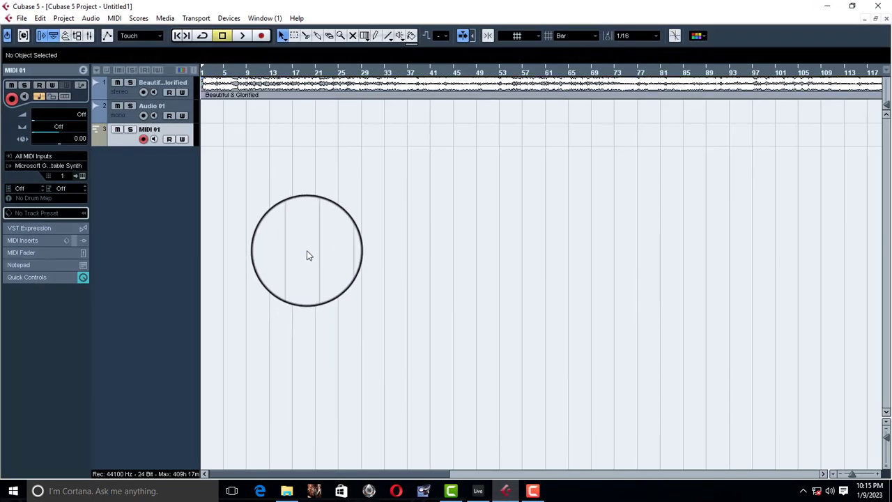
{"action": "key", "text": "h"}
{"action": "key", "text": "h"}
{"action": "key", "text": "h"}
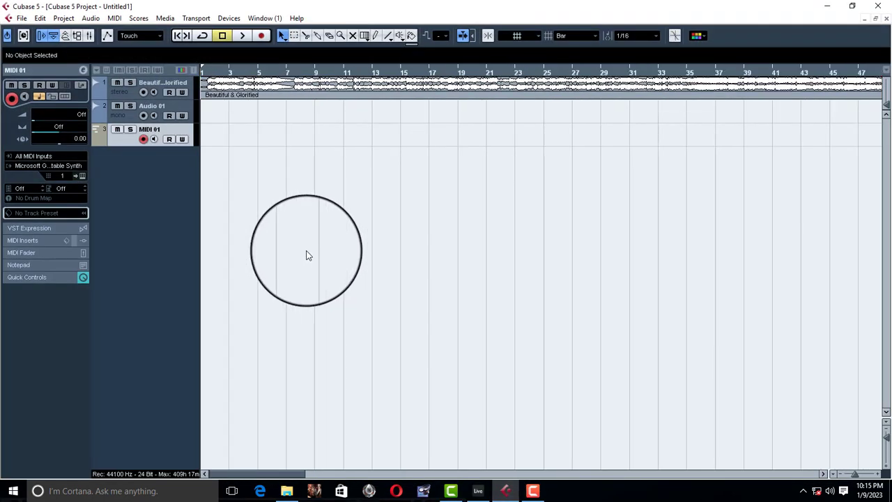
{"action": "key", "text": "g"}
{"action": "key", "text": "g"}
{"action": "key", "text": "g"}
{"action": "key", "text": "g"}
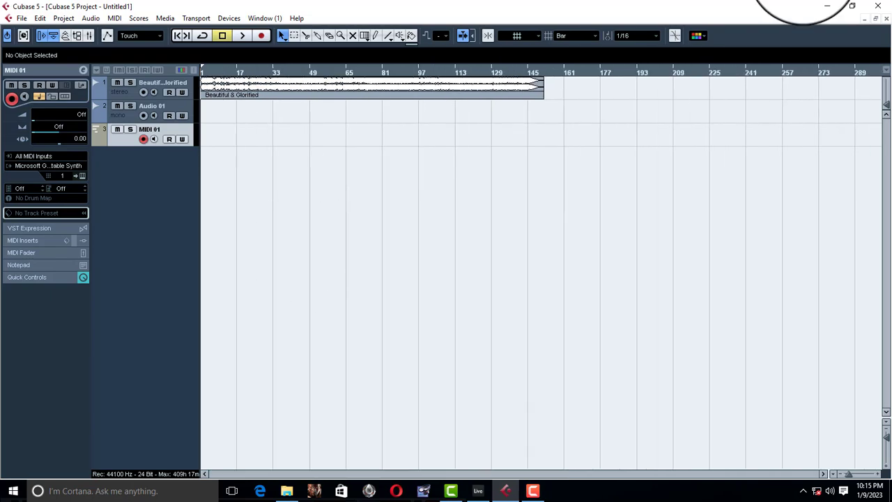
{"action": "left_click", "coordinate": [480, 492]}
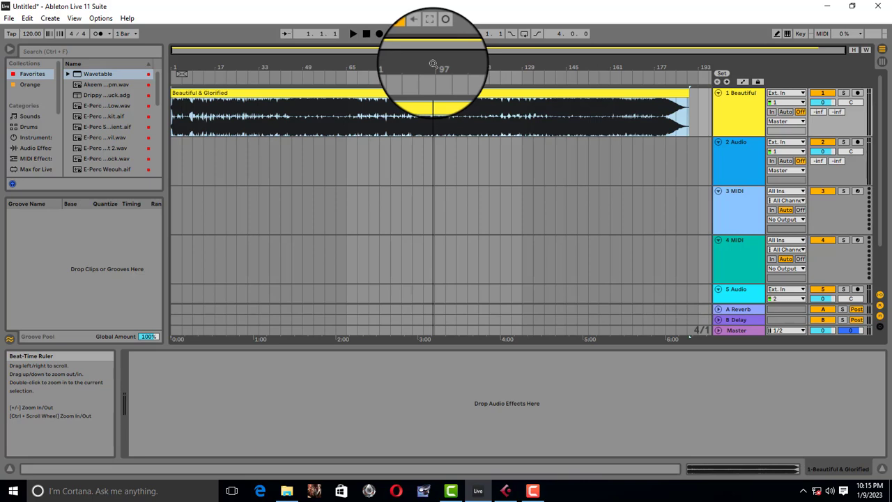
{"action": "mouse_move", "coordinate": [433, 64]}
{"action": "left_mouse_down"}
{"action": "mouse_move", "coordinate": [433, 167]}
{"action": "mouse_move", "coordinate": [432, 66]}
{"action": "left_mouse_up"}
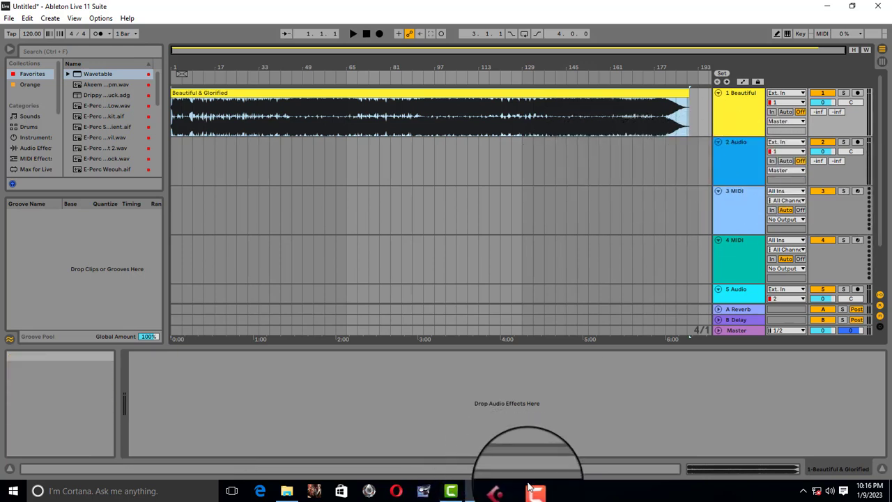
Step: Switch to Cubase 5 and record a short audio take on the Audio 01 track
{"action": "left_click", "coordinate": [505, 490]}
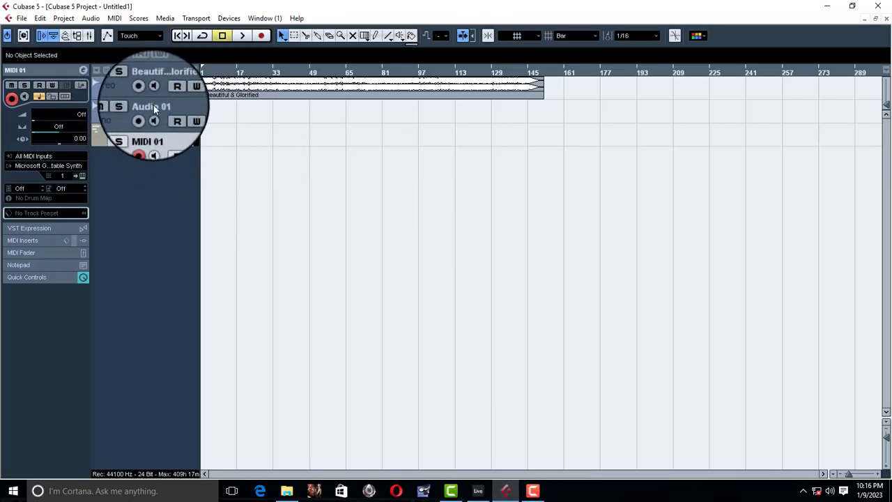
{"action": "left_click", "coordinate": [136, 114]}
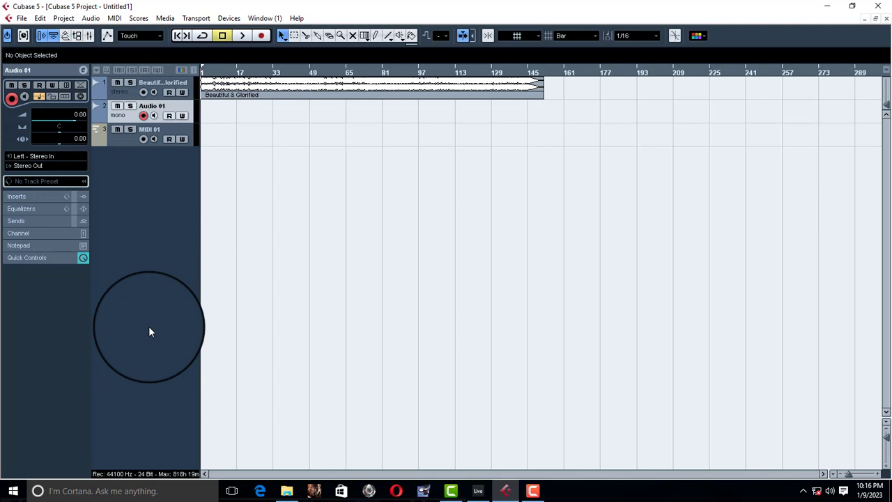
{"action": "left_click", "coordinate": [145, 117]}
{"action": "left_click", "coordinate": [146, 119]}
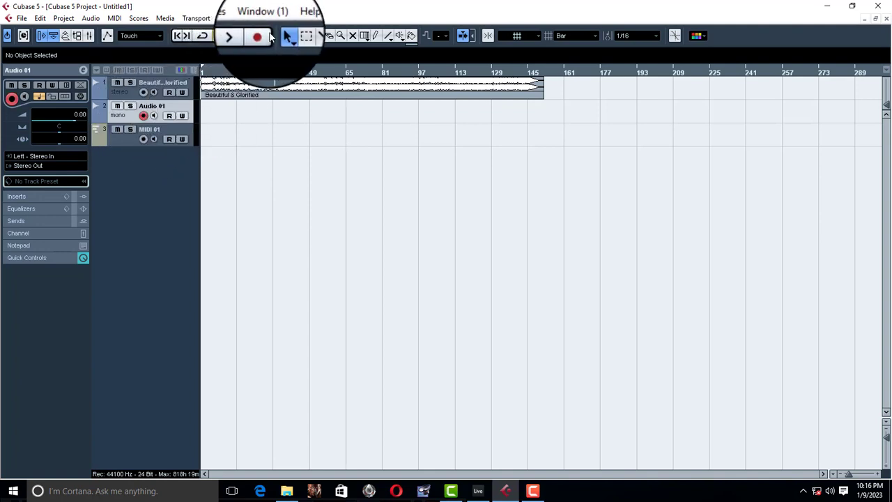
{"action": "left_click", "coordinate": [261, 36]}
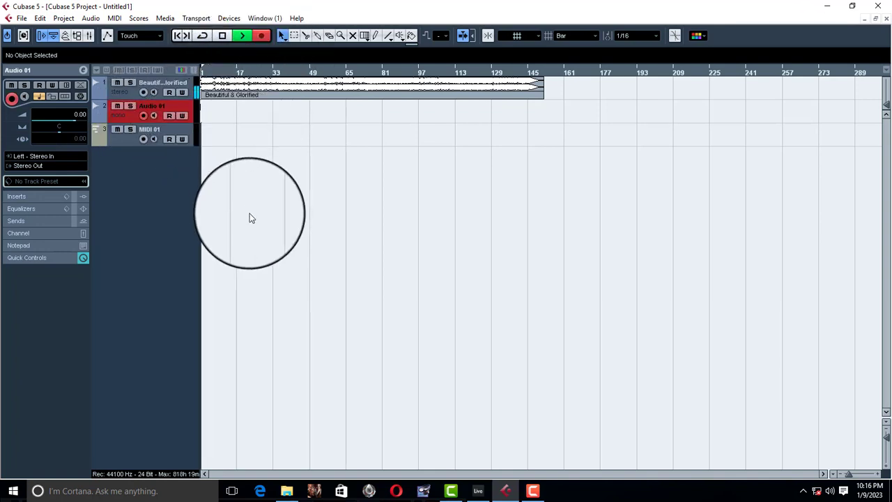
{"action": "key", "text": "space"}
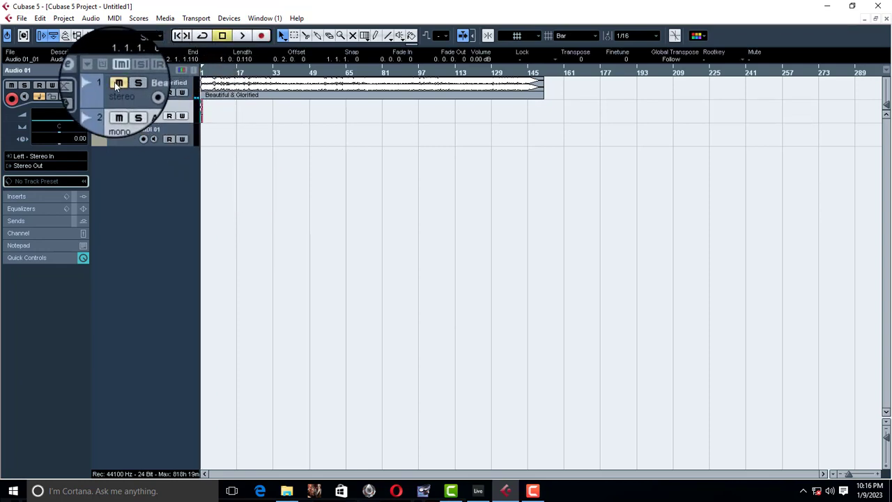
Step: Delete the short recorded take from the Audio 01 track
{"action": "key", "text": "h"}
{"action": "key", "text": "h"}
{"action": "key", "text": "h"}
{"action": "key", "text": "h"}
{"action": "key", "text": "h"}
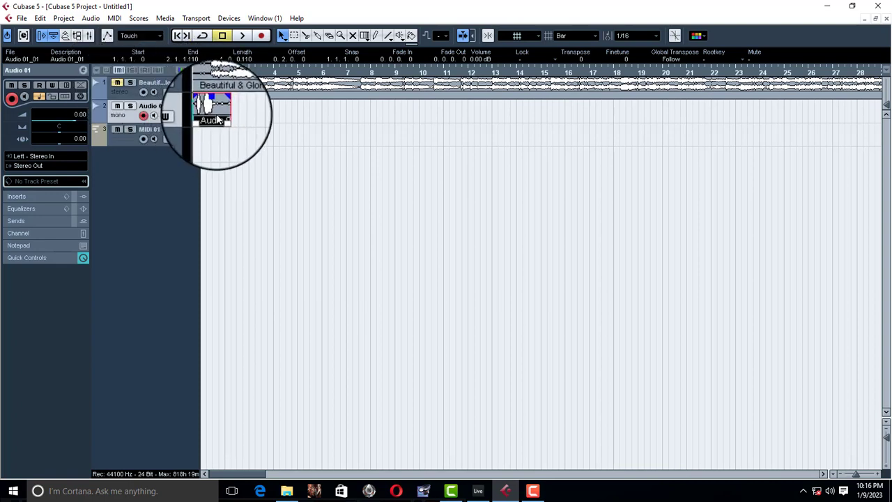
{"action": "key", "text": "Delete"}
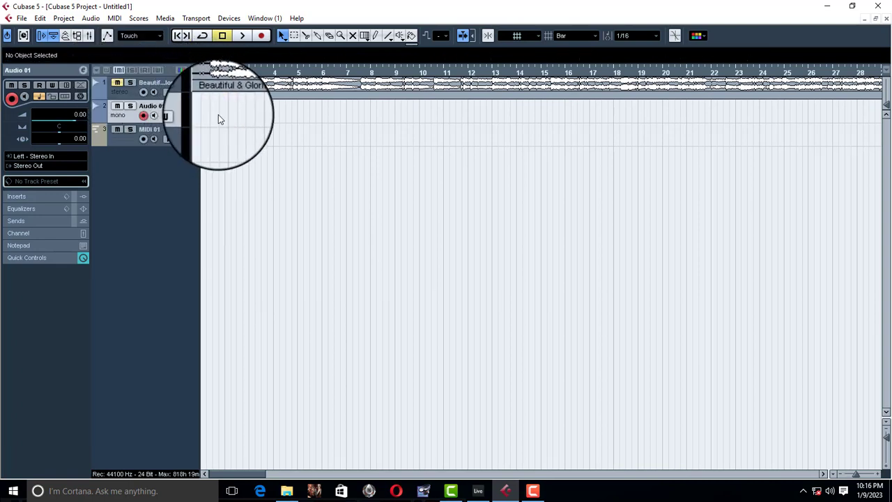
Step: Record another short take on the Audio 01 track and delete the recorded clip
{"action": "left_click", "coordinate": [262, 36]}
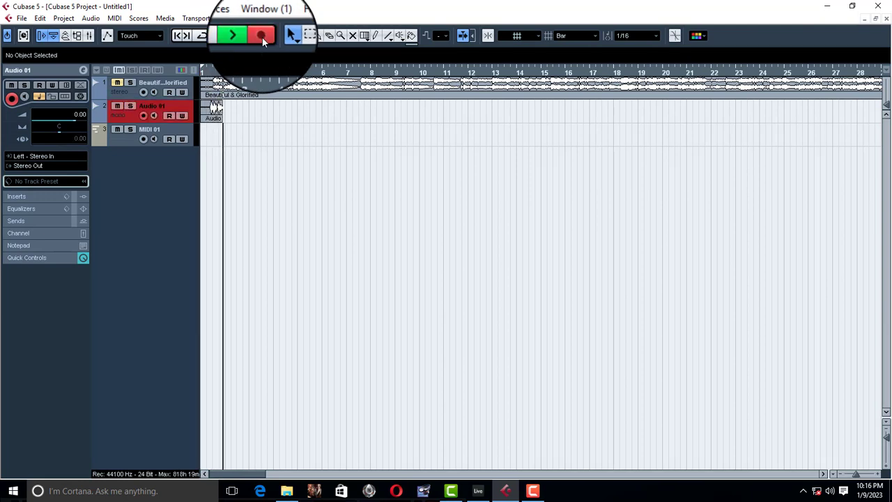
{"action": "key", "text": "space"}
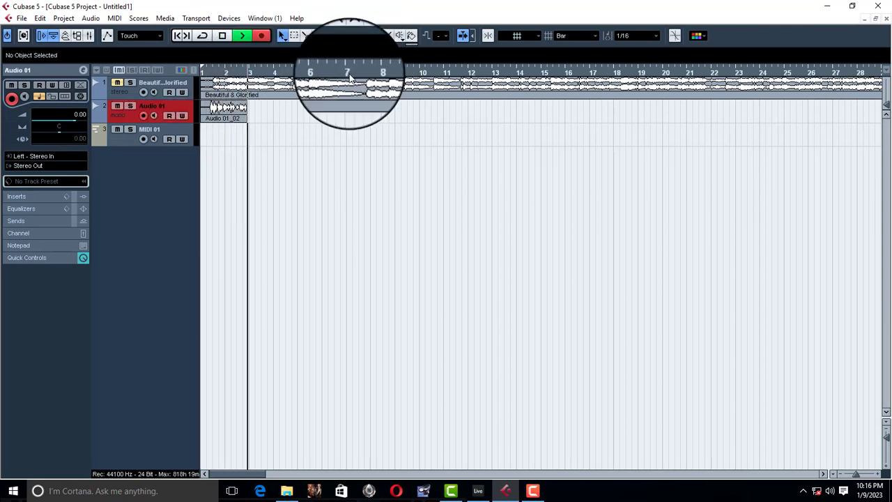
{"action": "key", "text": "space"}
{"action": "left_click", "coordinate": [243, 118]}
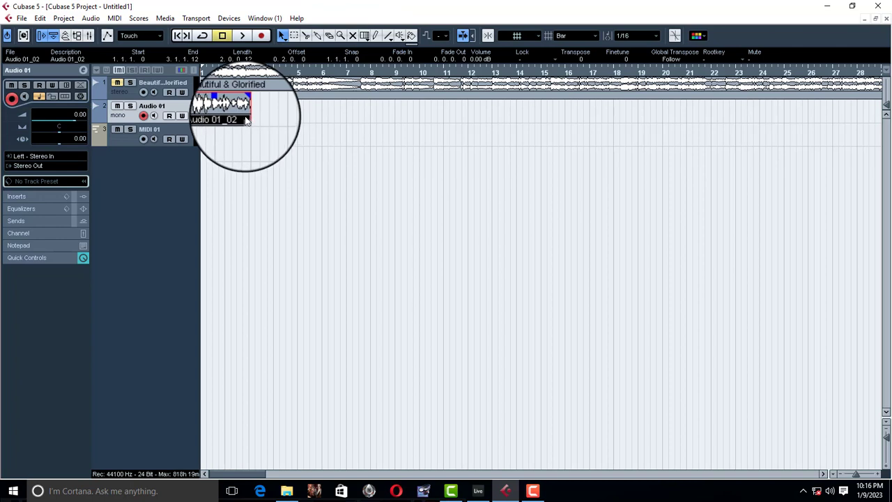
{"action": "key", "text": "Delete"}
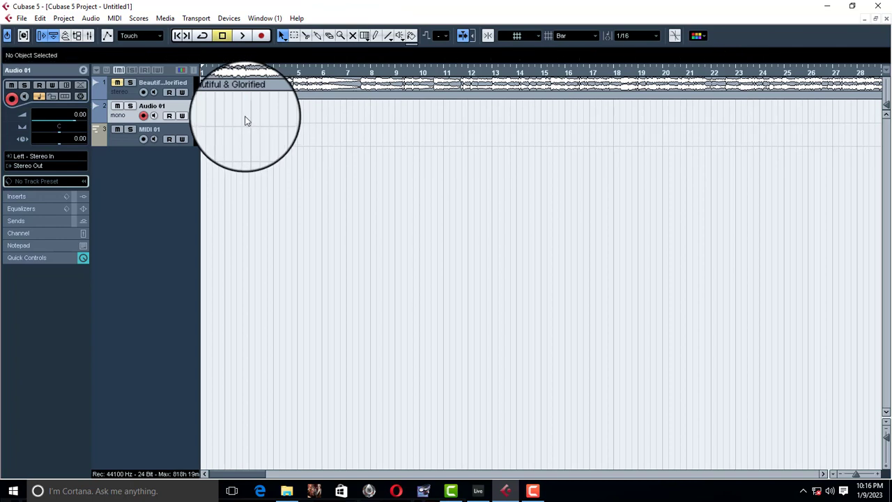
Step: Switch to Ableton Live, arm the 2 Audio track, record a take alongside the Beautiful & Glorified clip, and disarm the track
{"action": "left_click", "coordinate": [485, 496]}
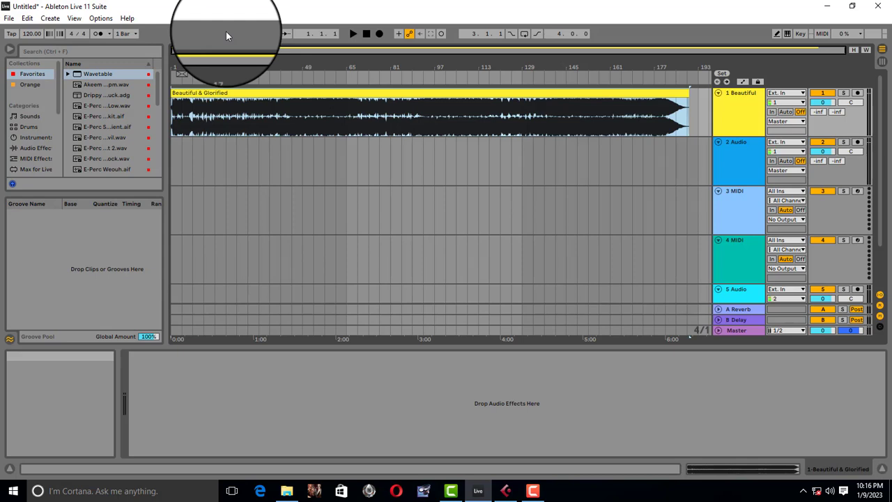
{"action": "left_click", "coordinate": [728, 163]}
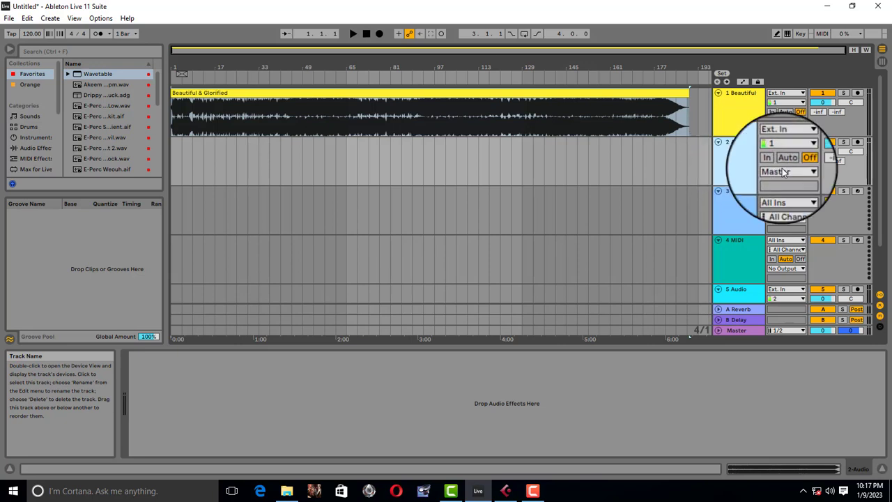
{"action": "left_click", "coordinate": [859, 143]}
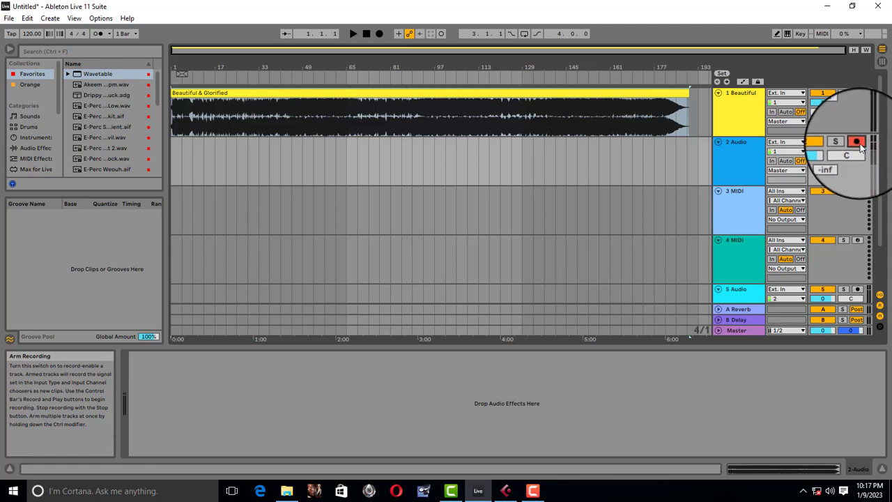
{"action": "left_click", "coordinate": [380, 34]}
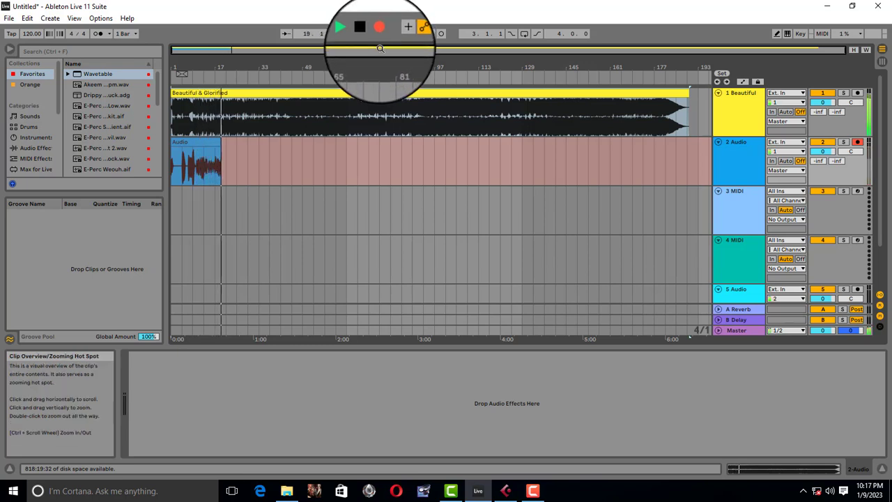
{"action": "key", "text": "space"}
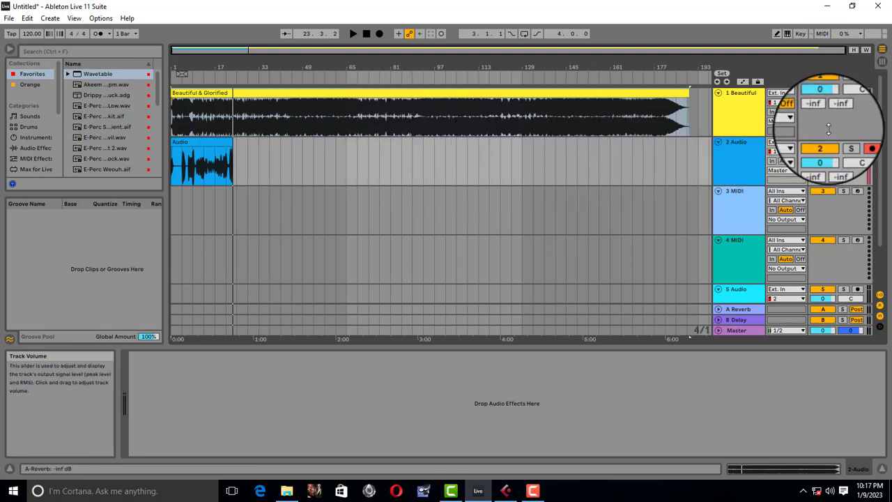
{"action": "left_click", "coordinate": [858, 142]}
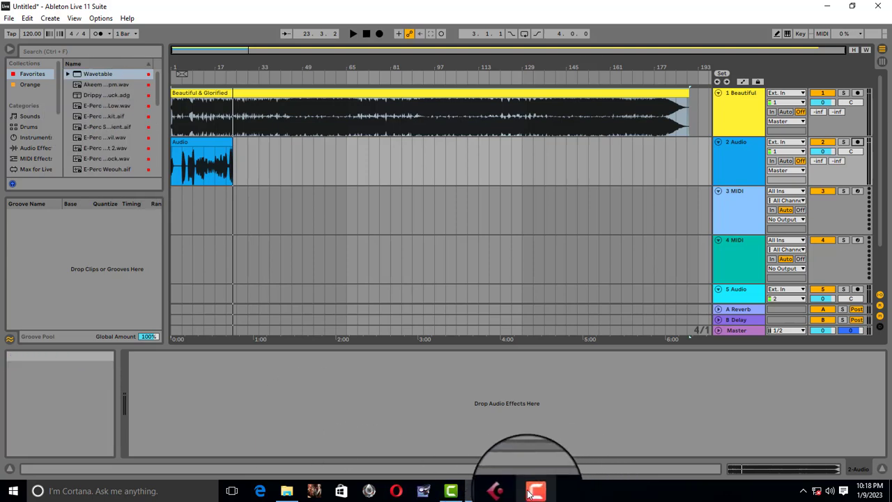
Step: Switch to Cubase 5 and add a group channel track to the project
{"action": "left_click", "coordinate": [505, 492]}
{"action": "right_click", "coordinate": [151, 163]}
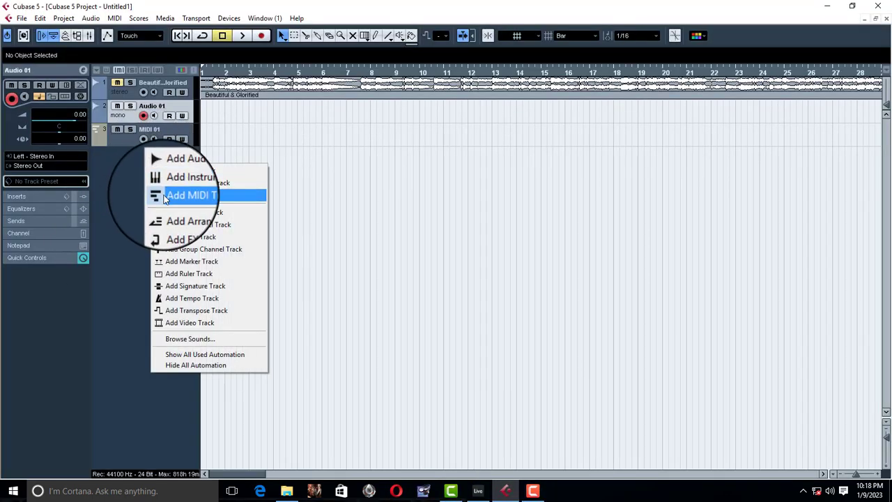
{"action": "left_click", "coordinate": [195, 249]}
{"action": "left_click", "coordinate": [476, 296]}
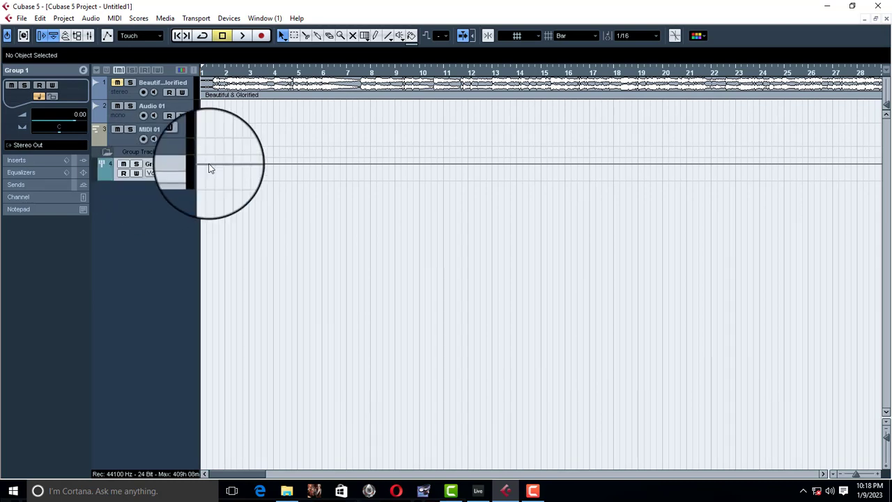
Step: Glance at Ableton Live's arrangement, return to Cubase 5 and add an FX channel track with the DoubleDelay effect
{"action": "left_click", "coordinate": [478, 491]}
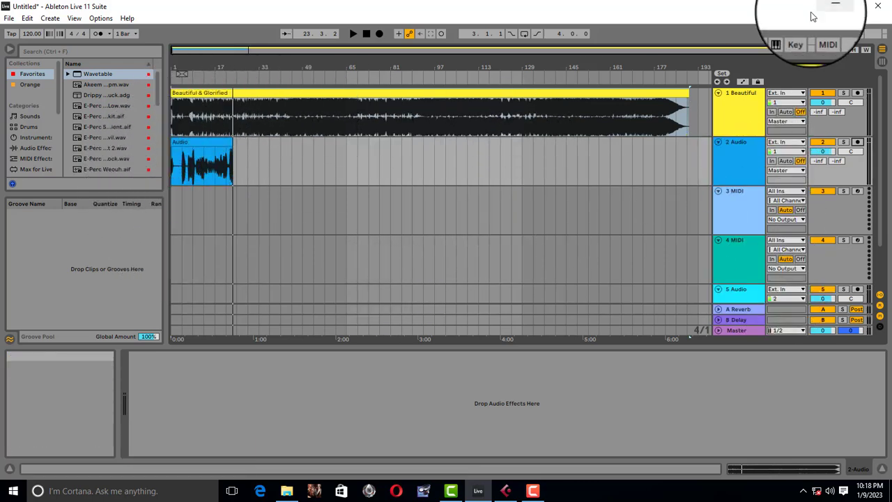
{"action": "left_click", "coordinate": [505, 491]}
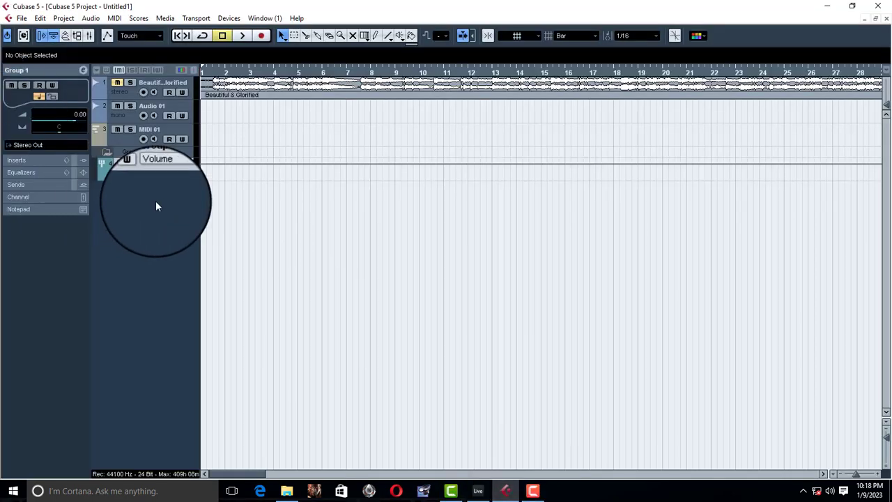
{"action": "right_click", "coordinate": [136, 204]}
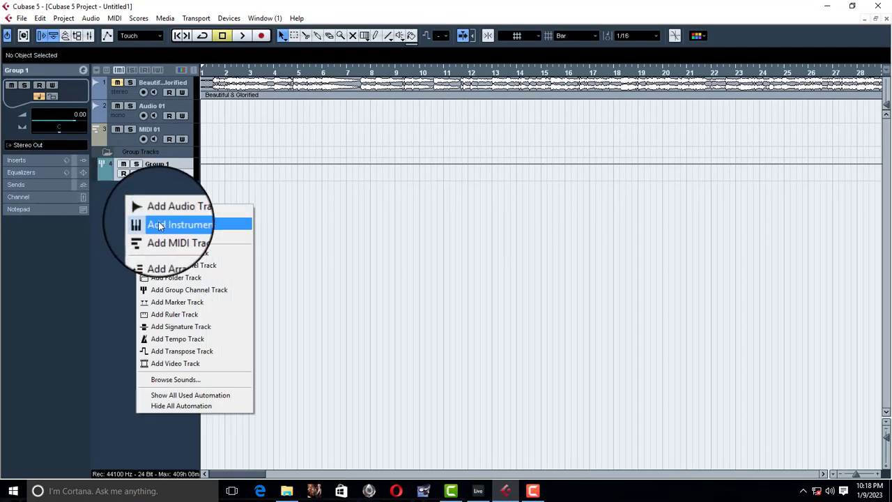
{"action": "left_click", "coordinate": [187, 268]}
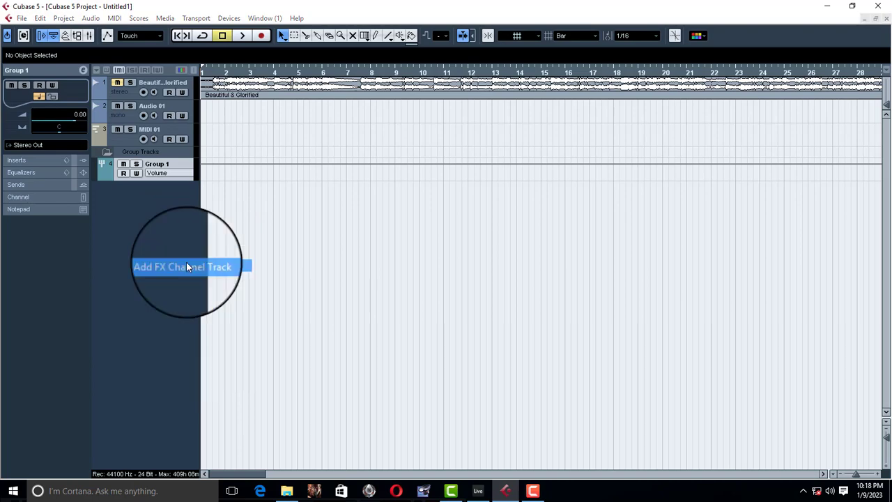
{"action": "left_click", "coordinate": [424, 267]}
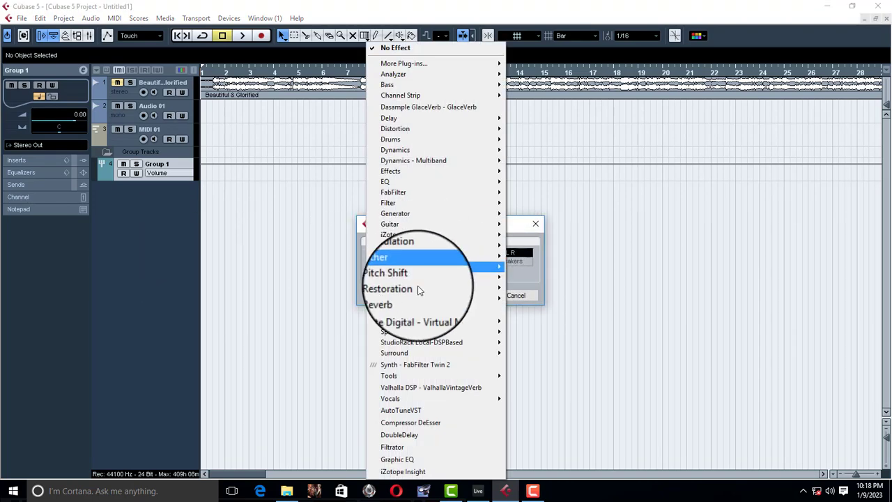
{"action": "left_click", "coordinate": [416, 435]}
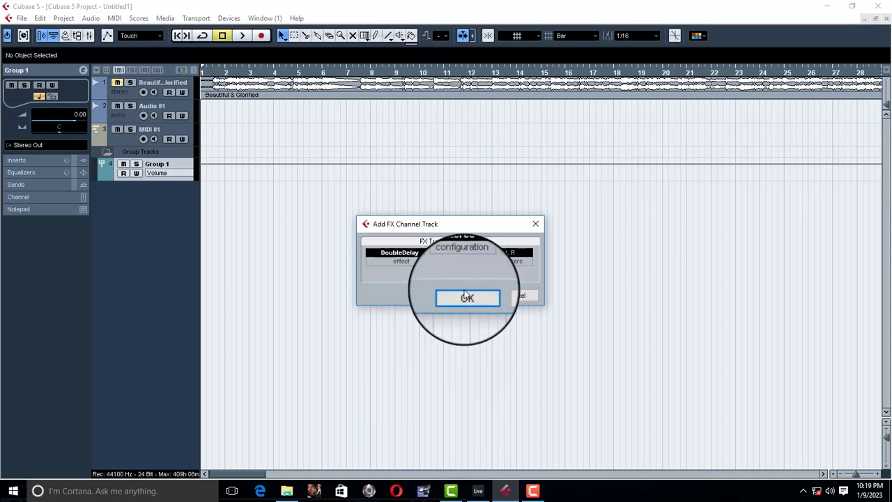
{"action": "left_click", "coordinate": [466, 294]}
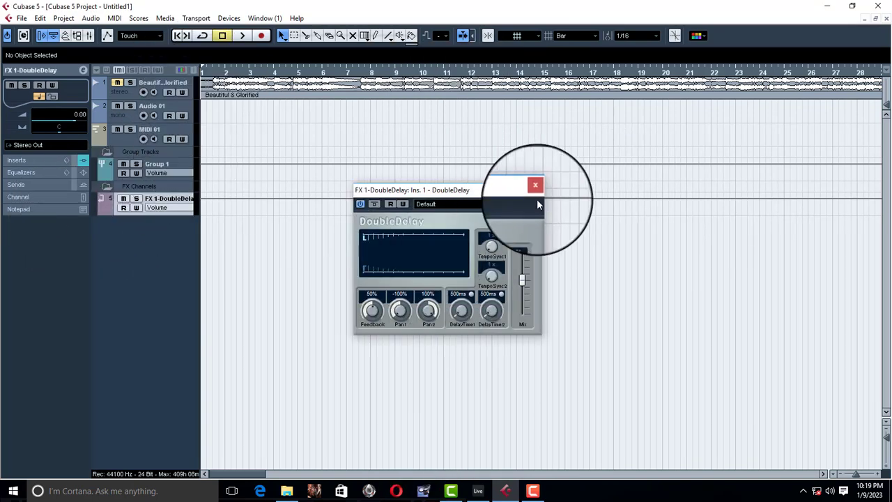
Step: Switch to Ableton Live's arrangement with the recorded clip on the 2 Audio track
{"action": "left_click", "coordinate": [478, 491]}
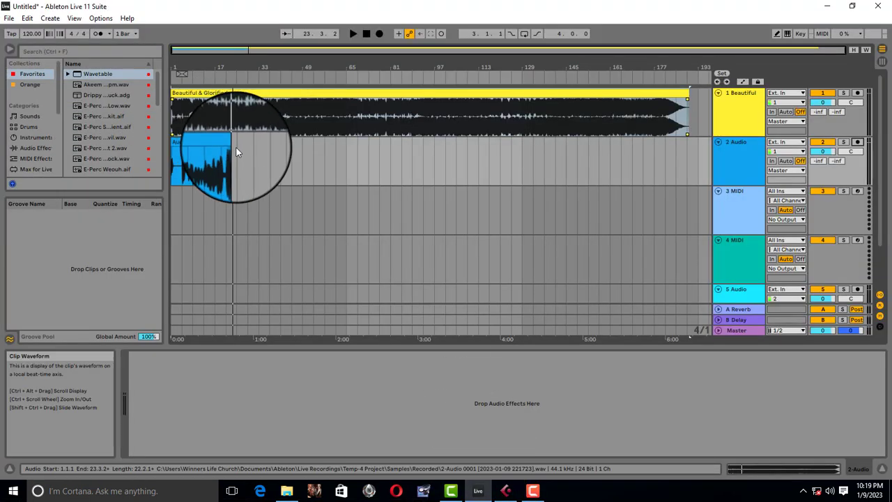